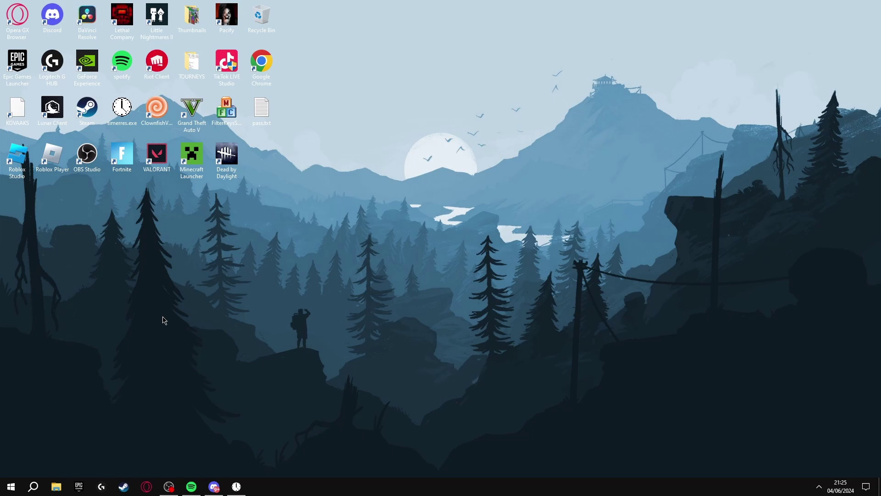
Look over the Background apps settings page, then close Settings
{"action": "key", "text": "super"}
{"action": "type", "text": "back"}
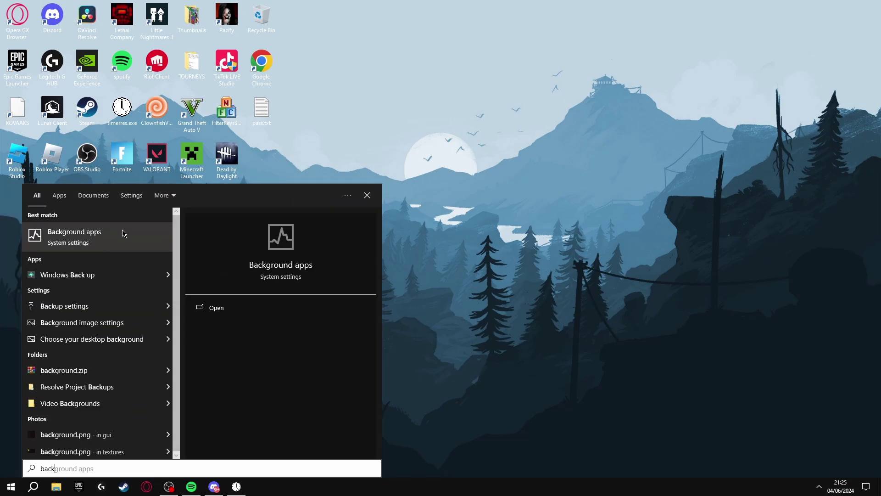
{"action": "left_click", "coordinate": [124, 234]}
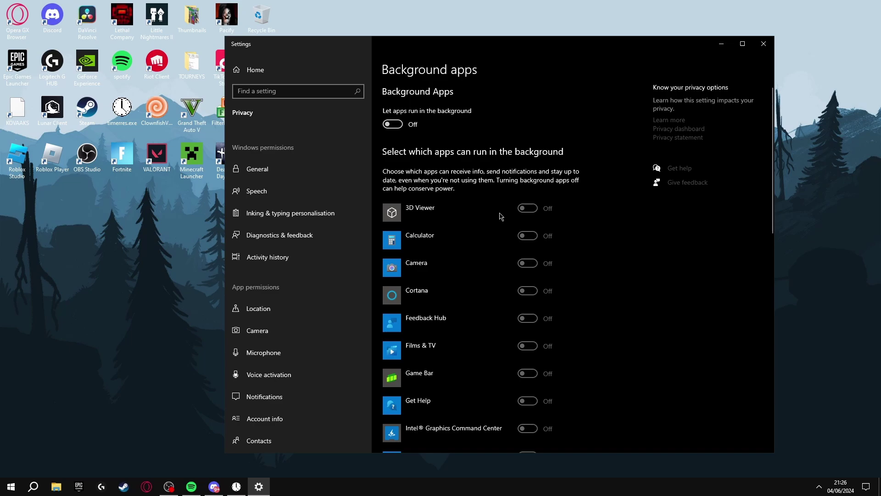
{"action": "scroll", "coordinate": [485, 213], "scroll_direction": "down", "scroll_amount": 12}
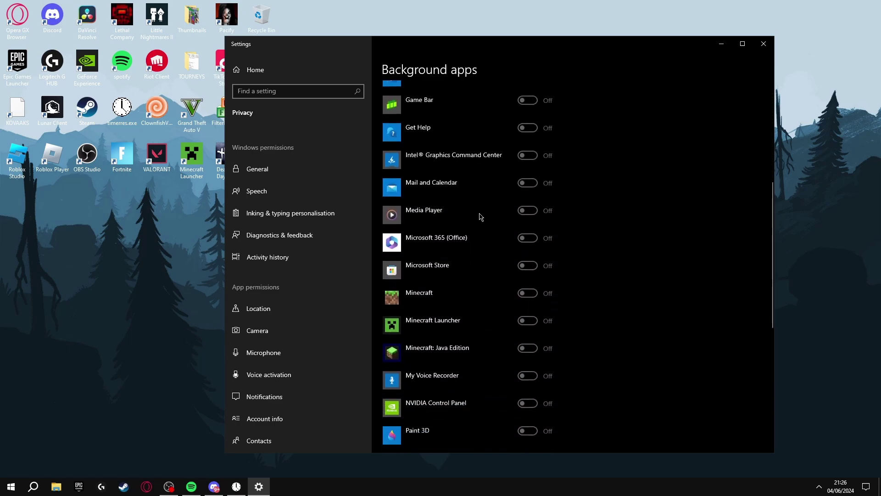
{"action": "scroll", "coordinate": [486, 230], "scroll_direction": "up", "scroll_amount": 12}
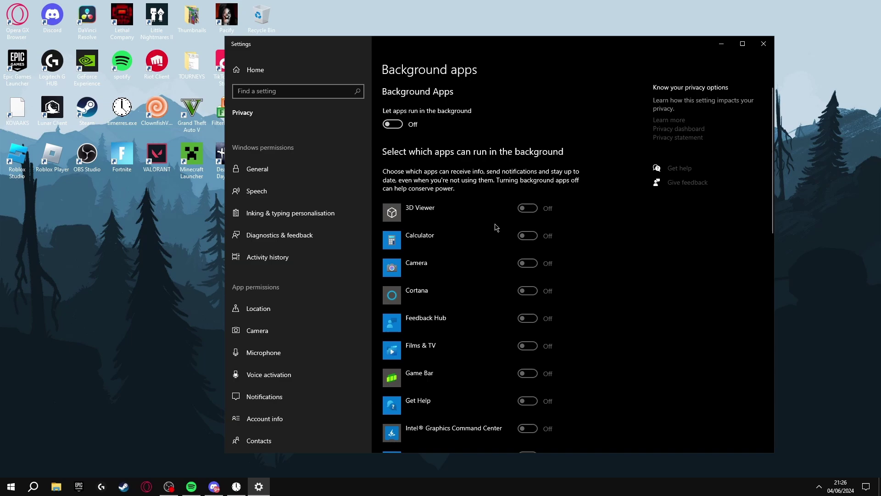
{"action": "key", "text": "alt+F4"}
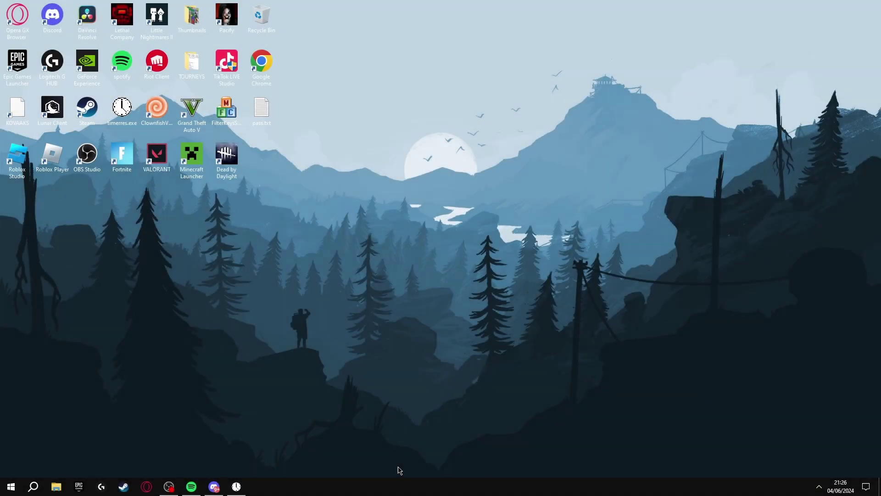
Bring up Task Manager's Startup tab listing the apps that launch at startup
{"action": "right_click", "coordinate": [414, 487]}
{"action": "left_click", "coordinate": [446, 446]}
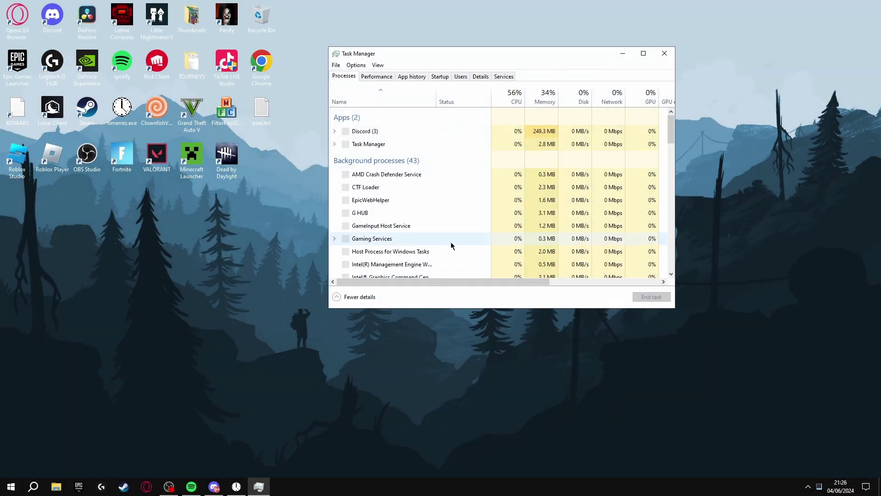
{"action": "left_click", "coordinate": [439, 76]}
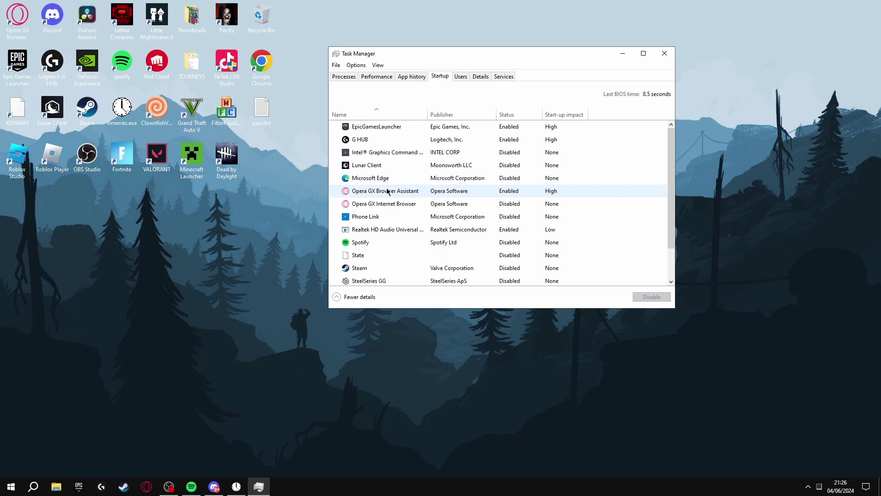
{"action": "scroll", "coordinate": [482, 156], "scroll_direction": "down", "scroll_amount": 1}
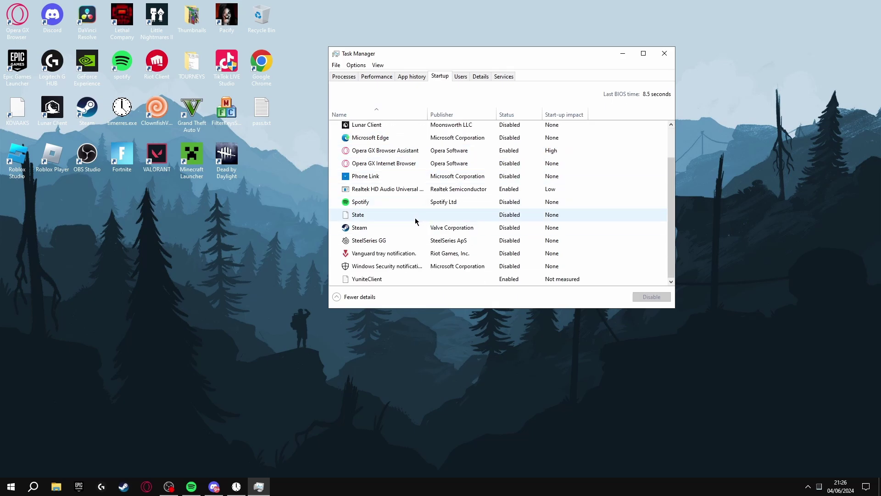
{"action": "scroll", "coordinate": [472, 170], "scroll_direction": "up", "scroll_amount": 1}
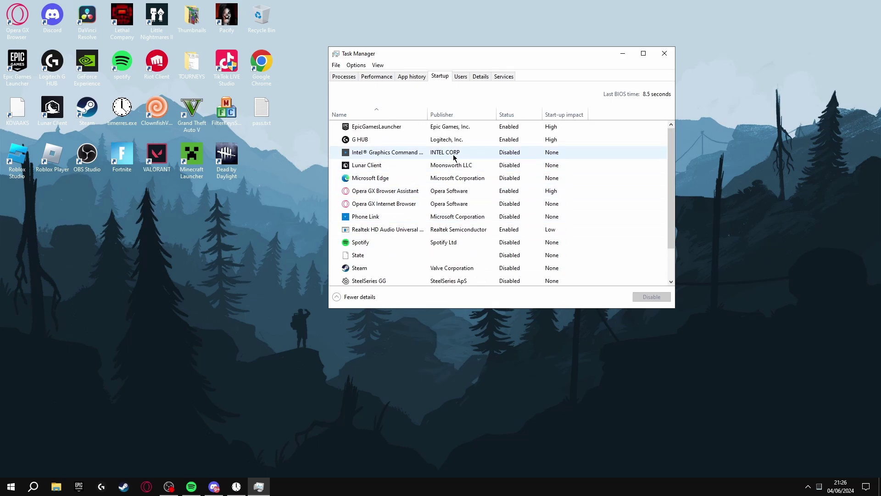
Check the startup entries, disable Opera GX Browser Assistant, and close Task Manager
{"action": "left_click", "coordinate": [401, 128]}
{"action": "left_click", "coordinate": [395, 143]}
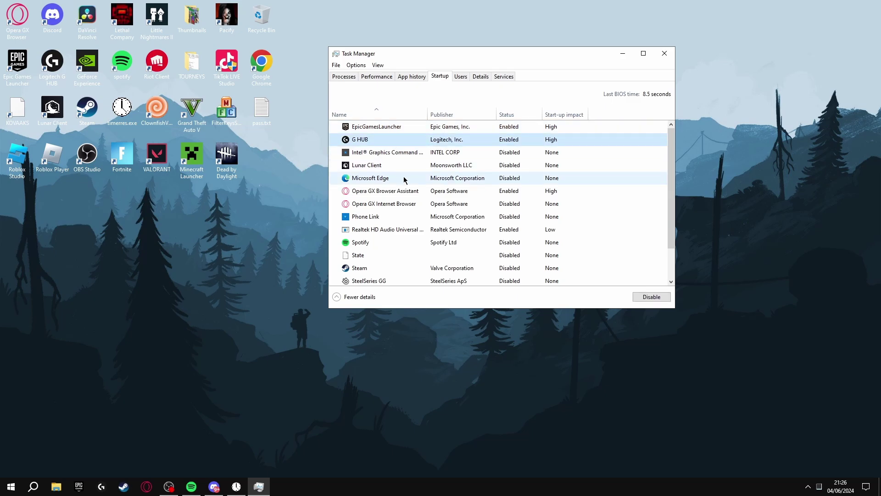
{"action": "scroll", "coordinate": [413, 212], "scroll_direction": "down", "scroll_amount": 1}
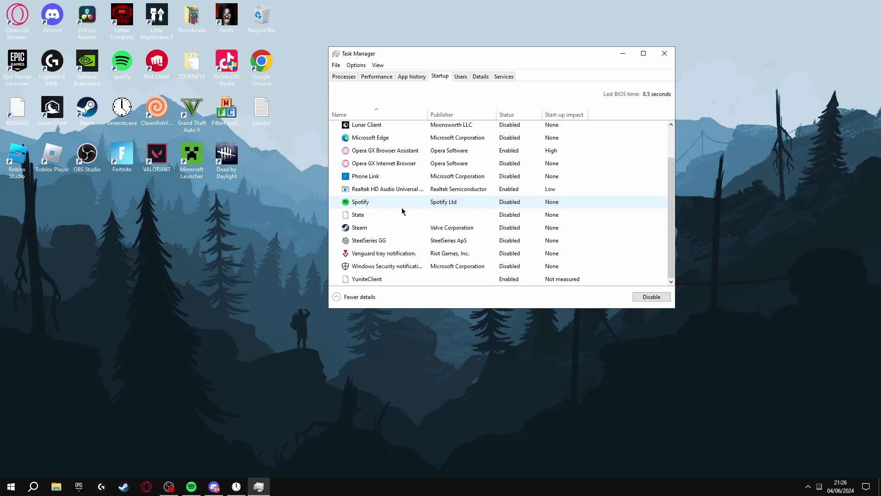
{"action": "left_click", "coordinate": [405, 192]}
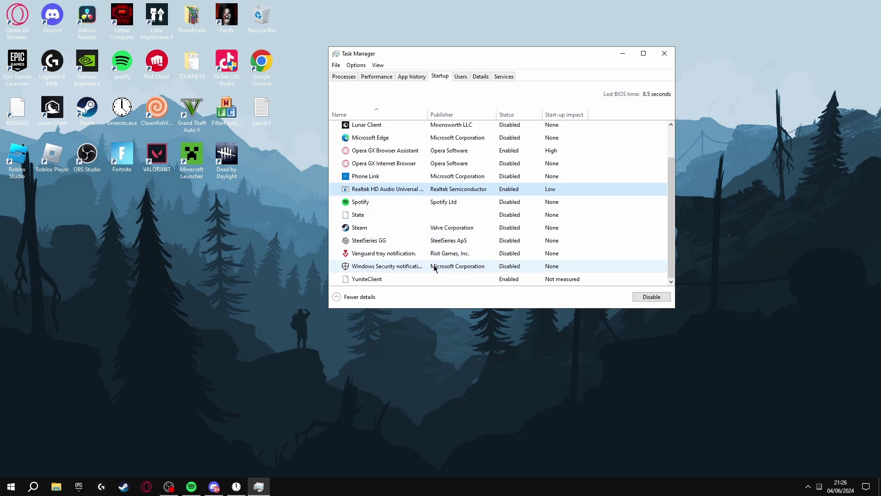
{"action": "scroll", "coordinate": [432, 261], "scroll_direction": "up", "scroll_amount": 1}
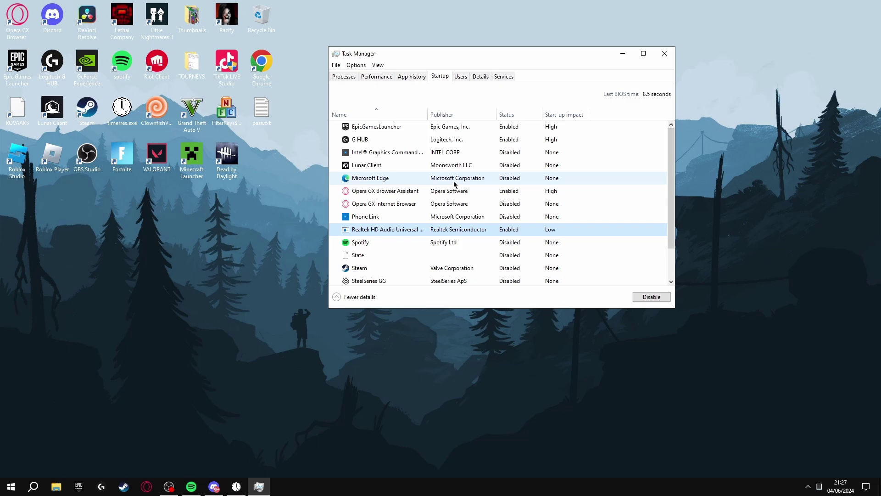
{"action": "left_click", "coordinate": [469, 193]}
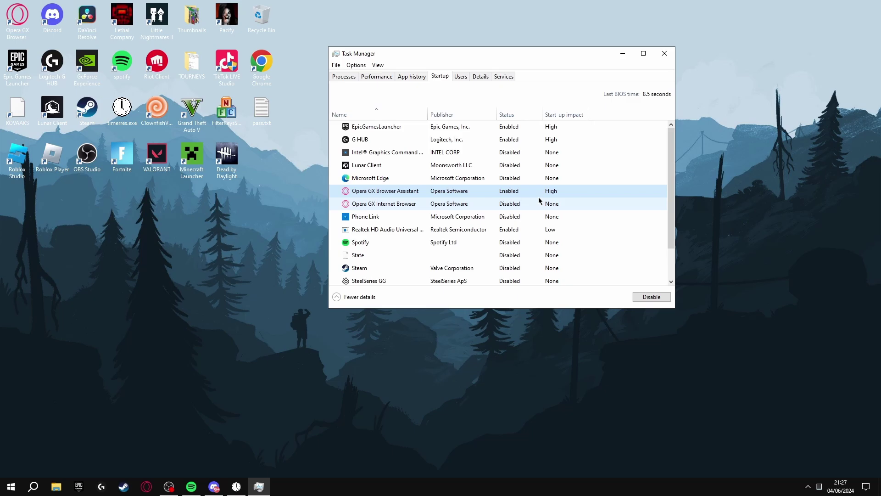
{"action": "left_click", "coordinate": [652, 297]}
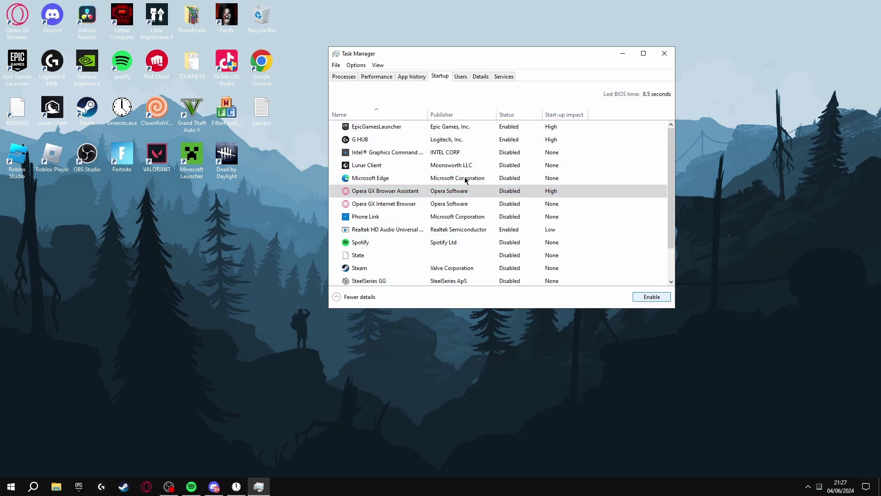
{"action": "left_click", "coordinate": [665, 54]}
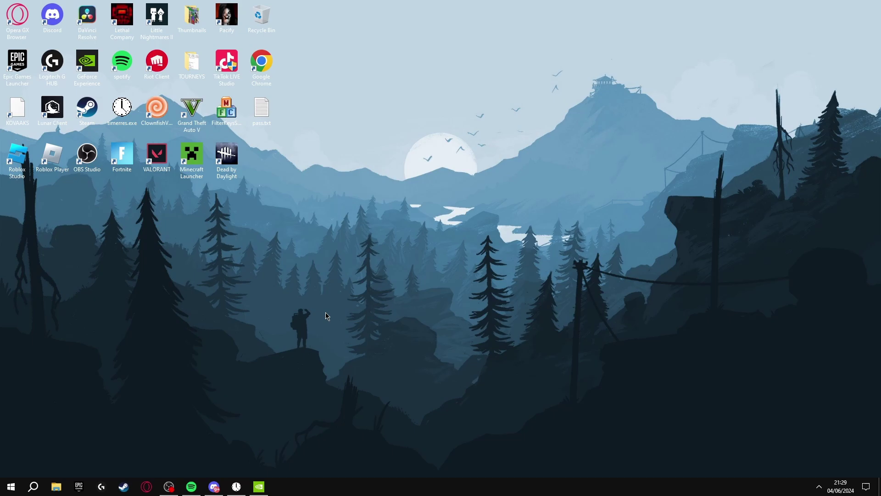
Restore NVIDIA Control Panel and leave image settings on 'Use the advanced 3D image settings'
{"action": "left_click", "coordinate": [259, 486]}
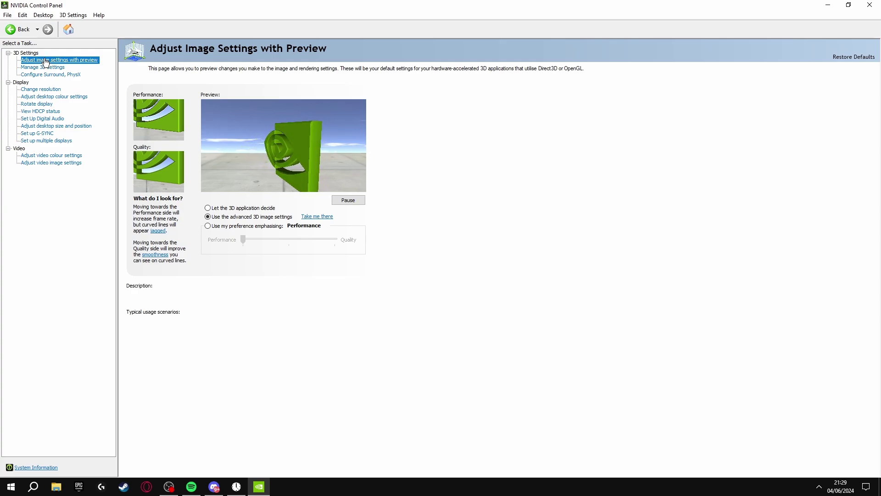
{"action": "left_click", "coordinate": [213, 226]}
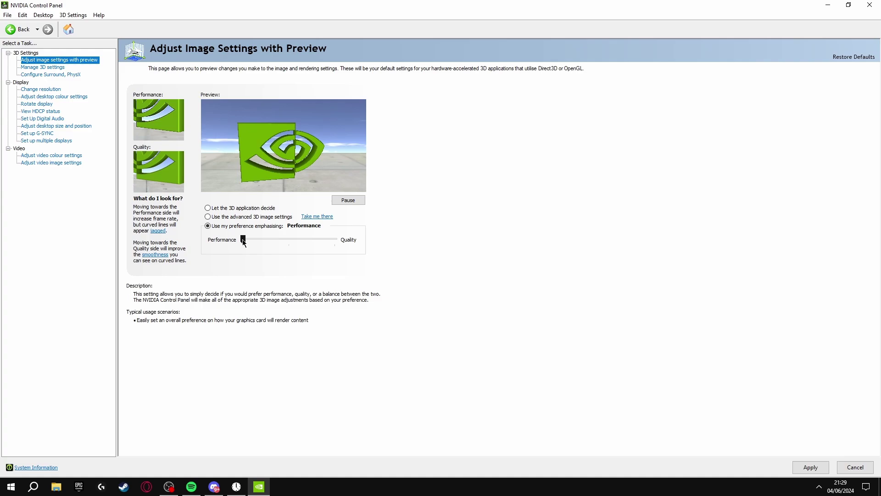
{"action": "left_click", "coordinate": [209, 217]}
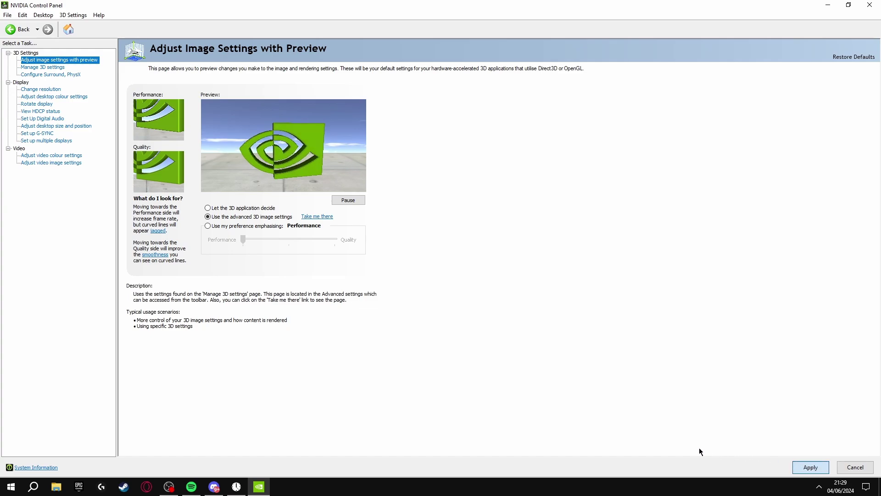
{"action": "left_click", "coordinate": [316, 217]}
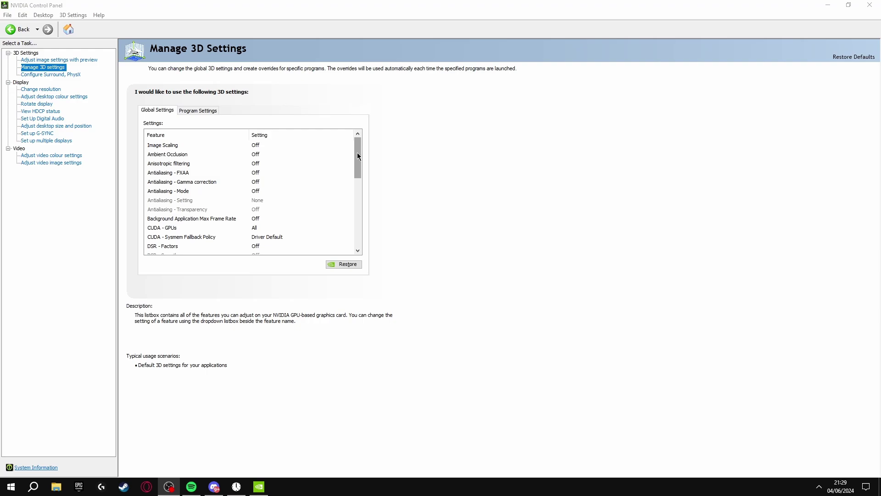
{"action": "left_click", "coordinate": [358, 151]}
{"action": "left_click_drag", "start_coordinate": [358, 151], "coordinate": [359, 228]}
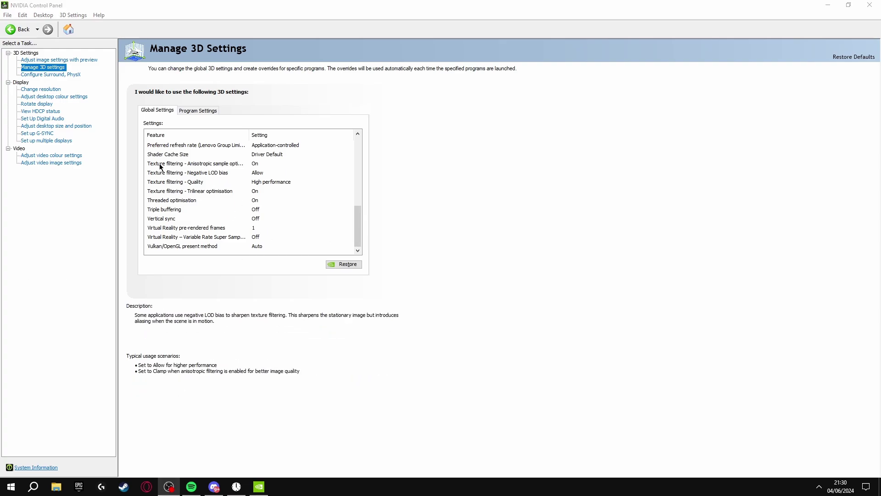
{"action": "left_click", "coordinate": [45, 74]}
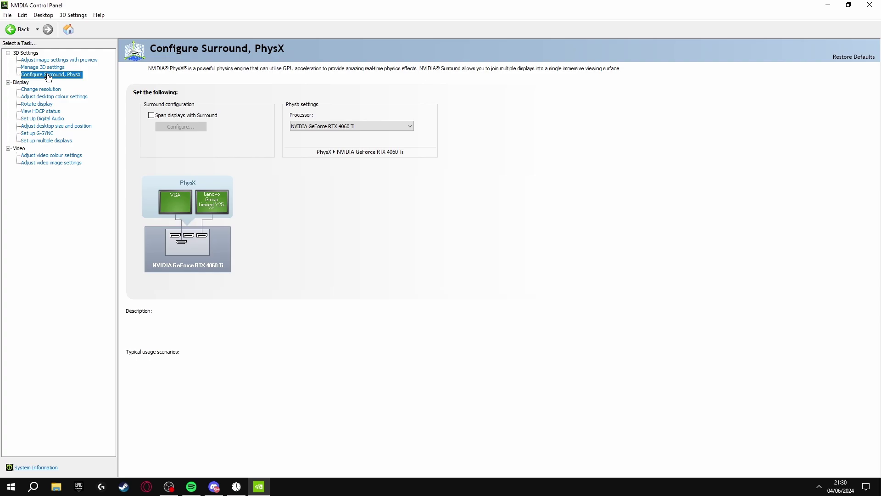
Keep NVIDIA GeForce RTX 4060 Ti selected as the PhysX processor
{"action": "left_click", "coordinate": [315, 129]}
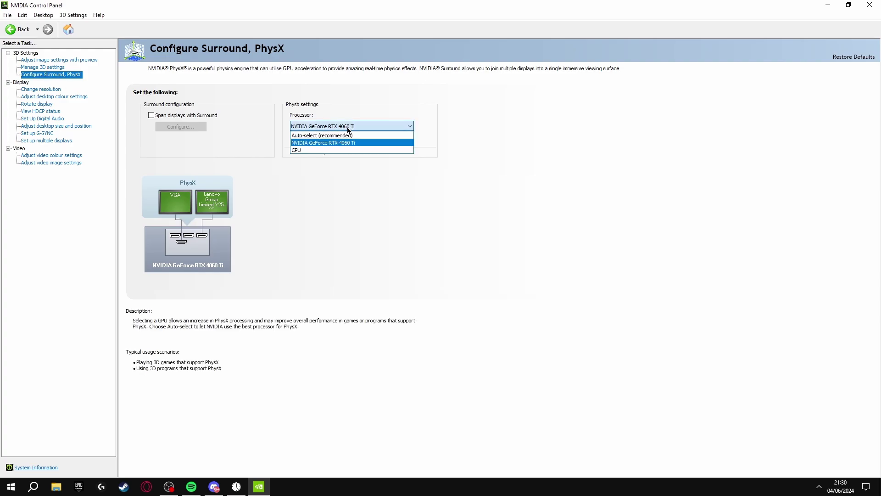
{"action": "left_click", "coordinate": [315, 142]}
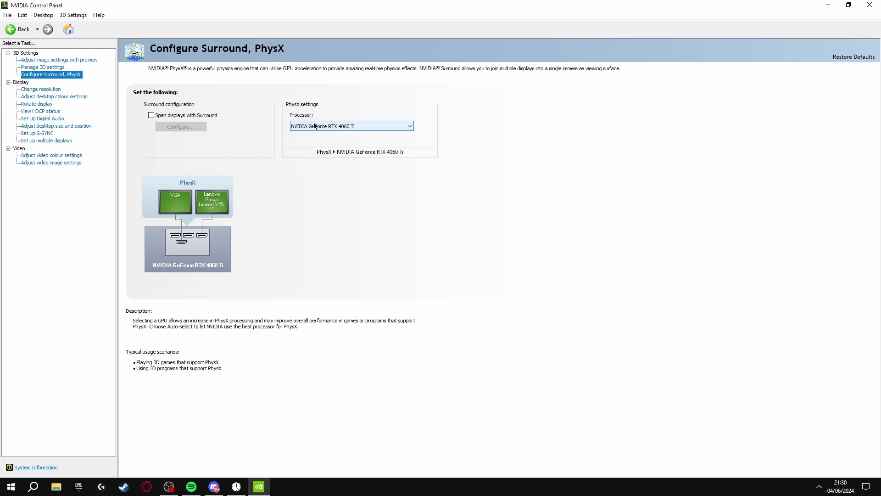
Preview reference images 2 and 3, apply digital vibrance at 80%, and close NVIDIA Control Panel
{"action": "left_click", "coordinate": [54, 97]}
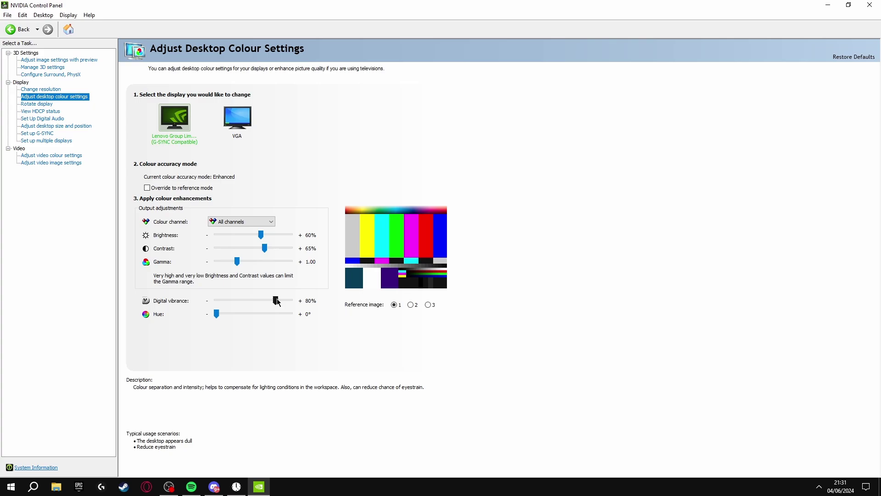
{"action": "left_click", "coordinate": [411, 305]}
{"action": "left_click", "coordinate": [429, 305]}
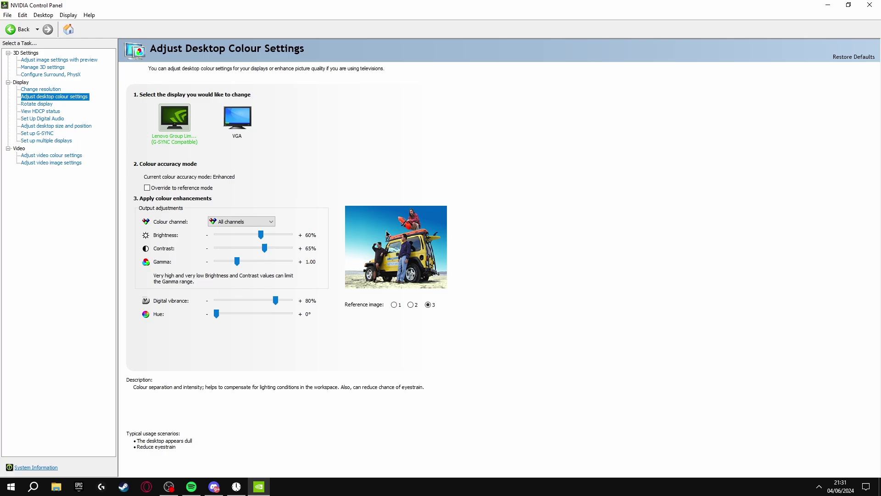
{"action": "mouse_move", "coordinate": [276, 302]}
{"action": "left_mouse_down"}
{"action": "mouse_move", "coordinate": [265, 308]}
{"action": "mouse_move", "coordinate": [291, 311]}
{"action": "mouse_move", "coordinate": [277, 312]}
{"action": "left_mouse_up"}
{"action": "left_click_drag", "start_coordinate": [275, 313], "coordinate": [276, 313]}
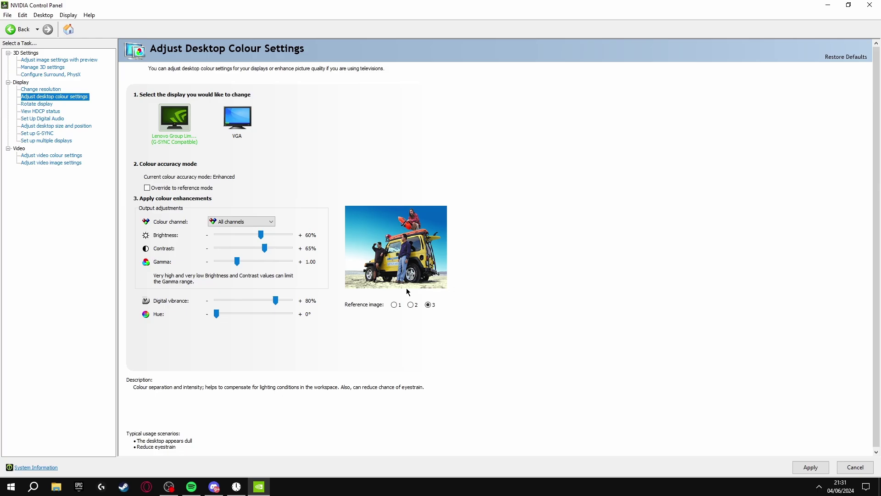
{"action": "left_click", "coordinate": [810, 467]}
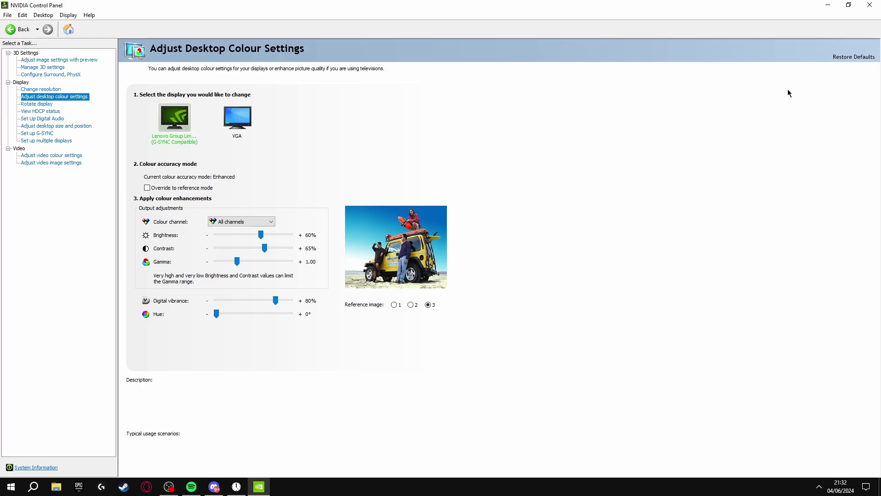
{"action": "left_click", "coordinate": [870, 5]}
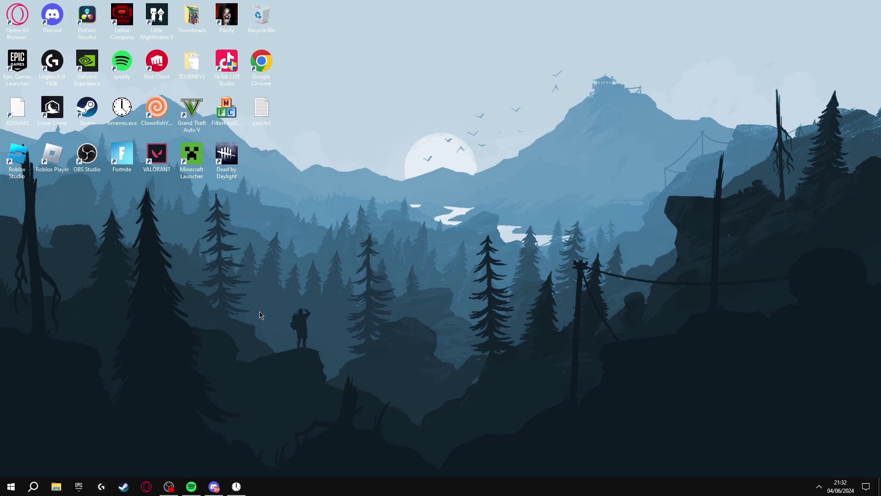
Reach Graphics settings through Display settings and save Fortnite's preference as High performance
{"action": "right_click", "coordinate": [284, 294]}
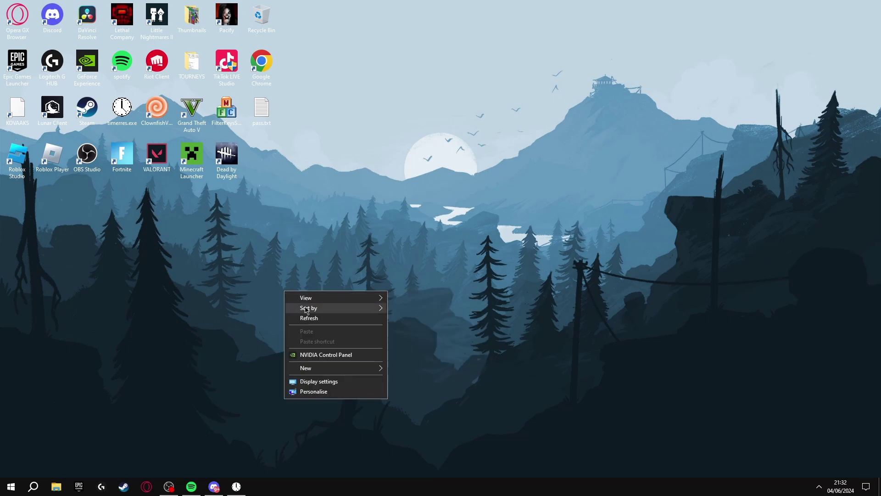
{"action": "left_click", "coordinate": [341, 381]}
{"action": "scroll", "coordinate": [468, 290], "scroll_direction": "down", "scroll_amount": 5}
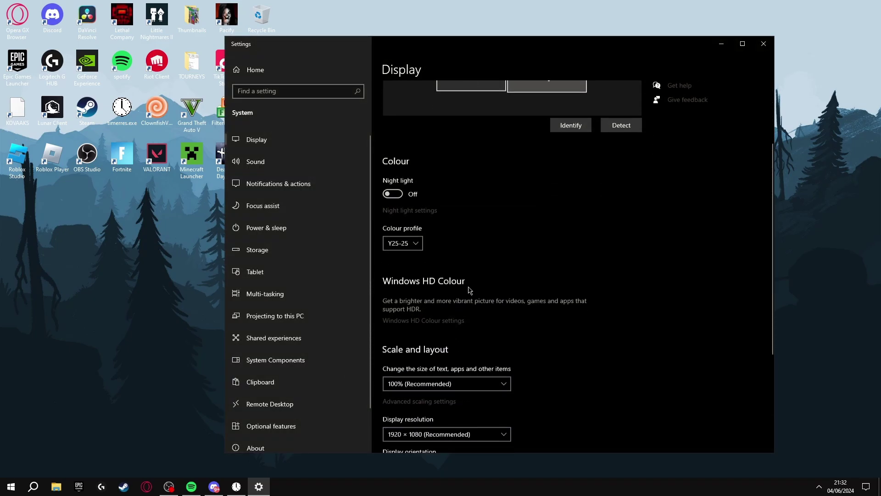
{"action": "left_click", "coordinate": [408, 411]}
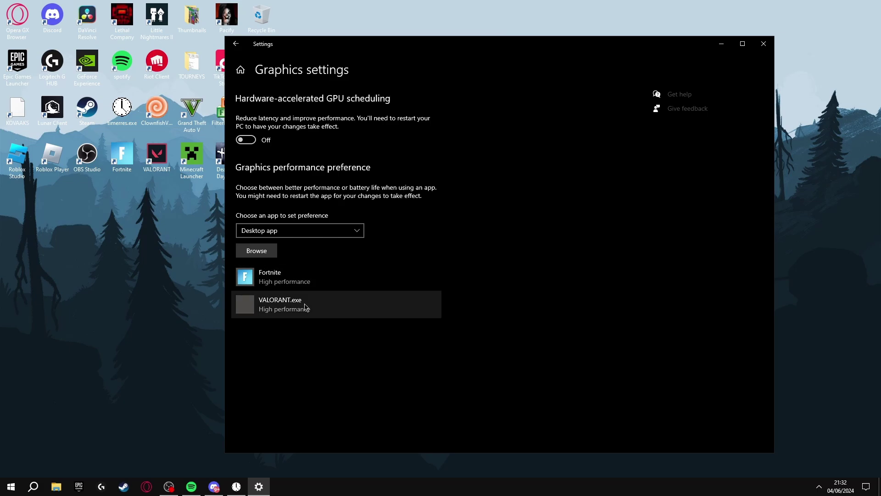
{"action": "left_click", "coordinate": [311, 282]}
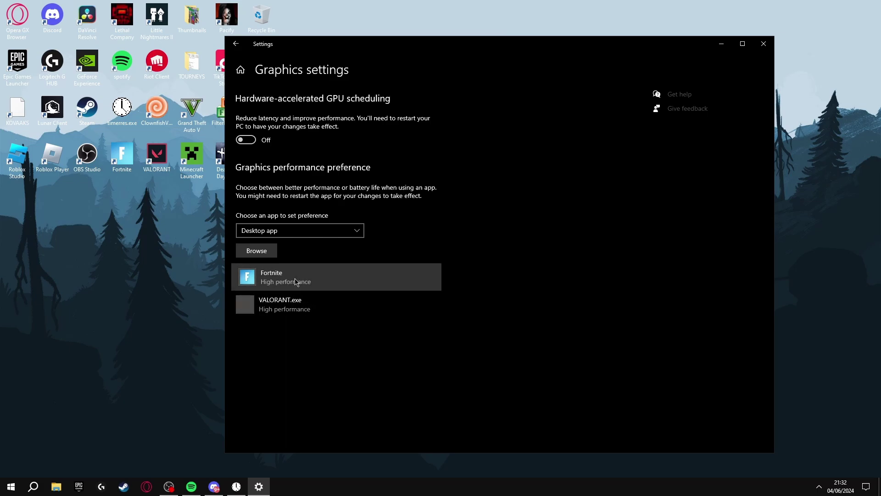
{"action": "left_click", "coordinate": [373, 324]}
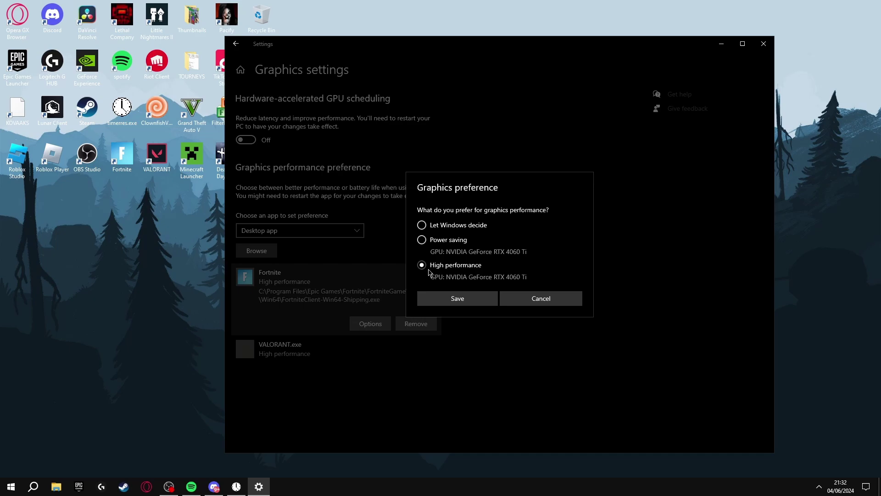
{"action": "left_click", "coordinate": [458, 299]}
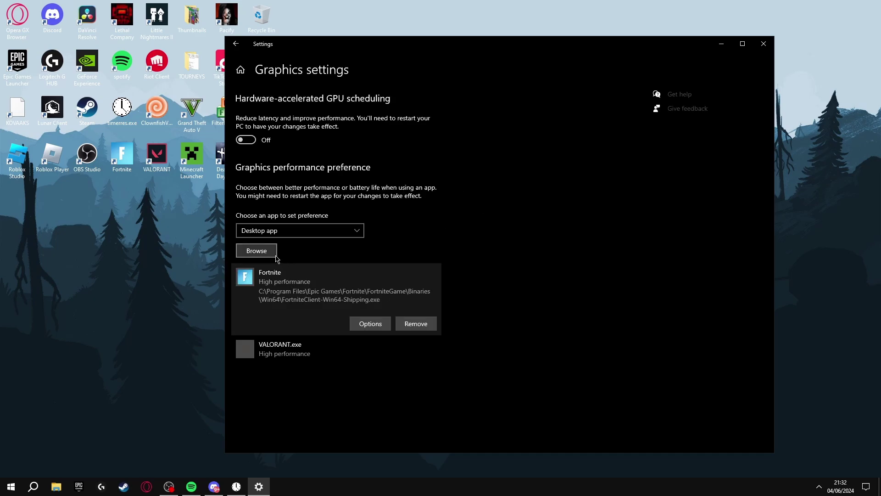
Add D:\Riot Games\VALORANT\live\VALORANT.exe to the graphics preference list
{"action": "left_click", "coordinate": [256, 251]}
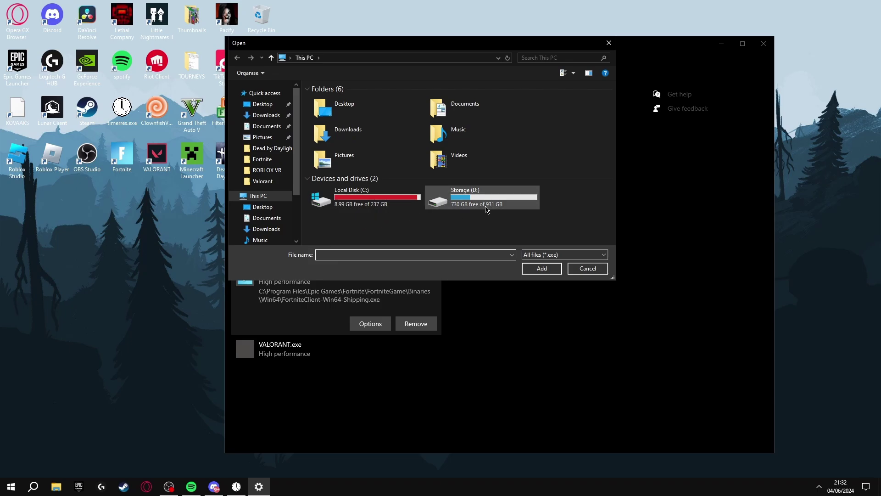
{"action": "double_click", "coordinate": [468, 204]}
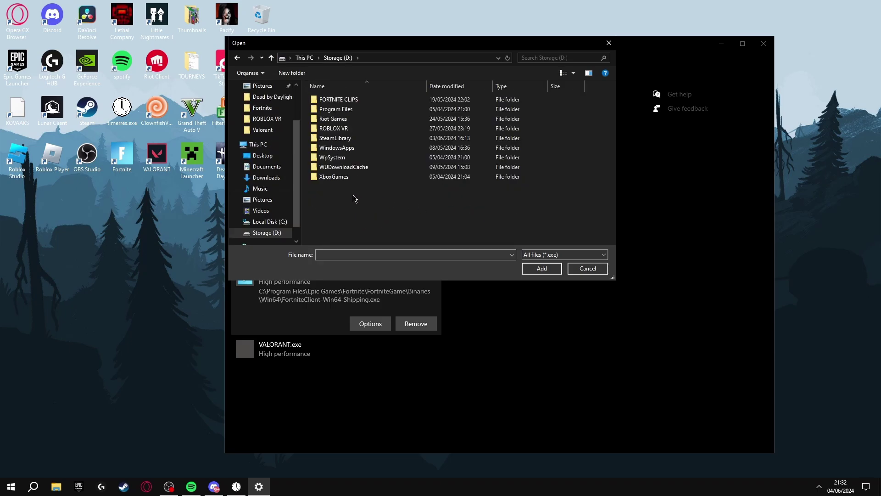
{"action": "double_click", "coordinate": [345, 119]}
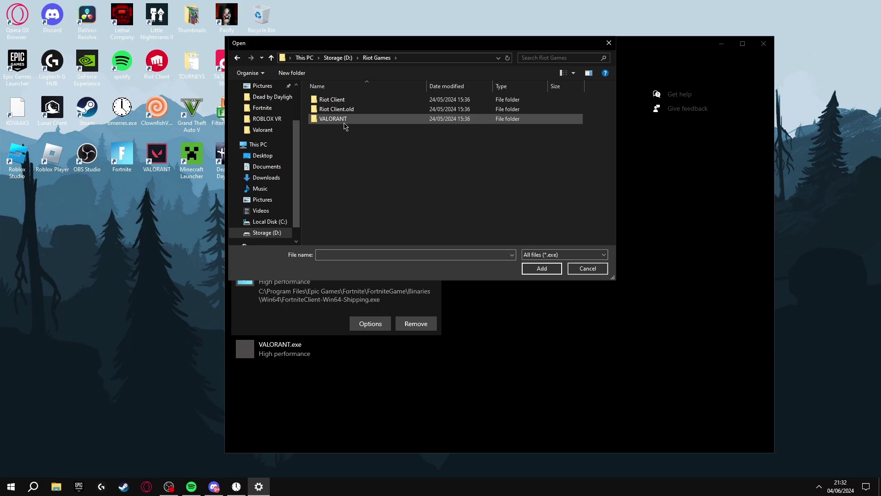
{"action": "double_click", "coordinate": [345, 122]}
{"action": "double_click", "coordinate": [340, 101]}
{"action": "left_click", "coordinate": [346, 120]}
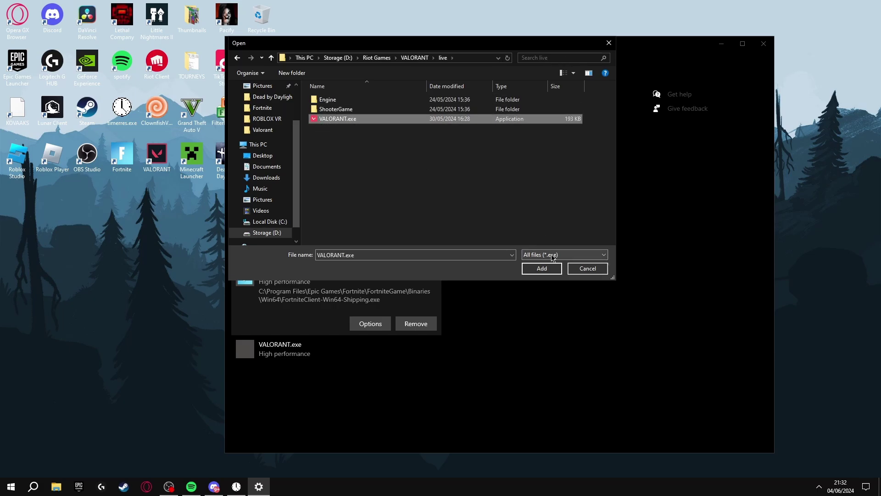
{"action": "left_click", "coordinate": [609, 43]}
Save High performance as VALORANT.exe's graphics preference
{"action": "left_click", "coordinate": [319, 356]}
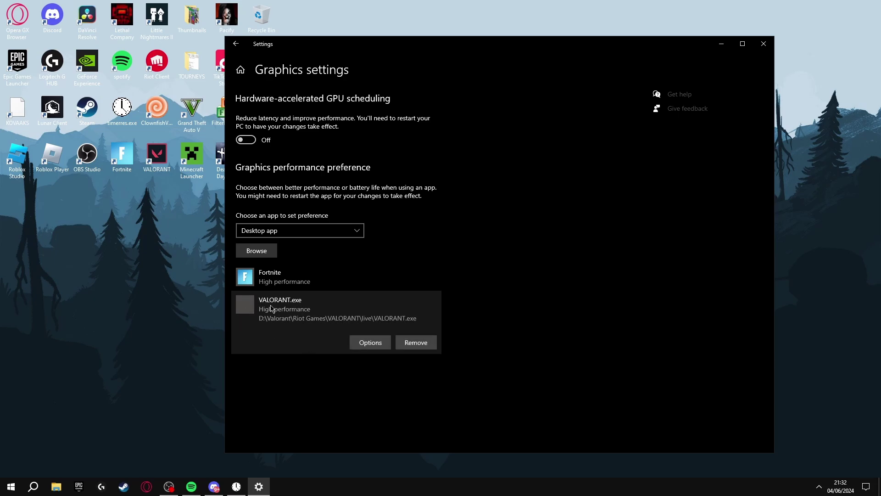
{"action": "left_click", "coordinate": [373, 345]}
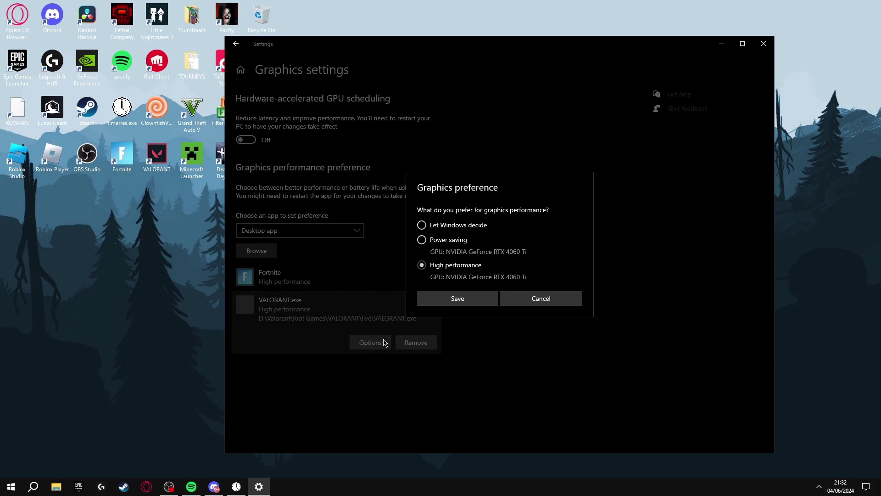
{"action": "left_click", "coordinate": [459, 299]}
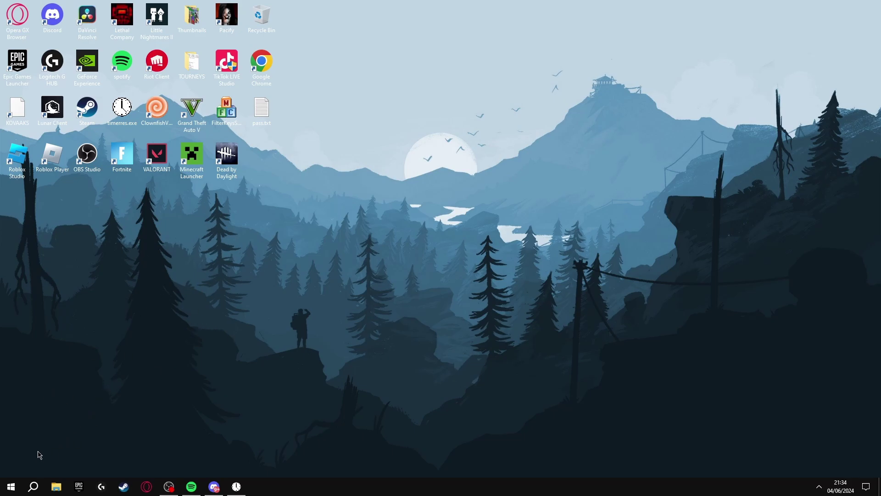
{"action": "key", "text": "super"}
{"action": "type", "text": "powere"}
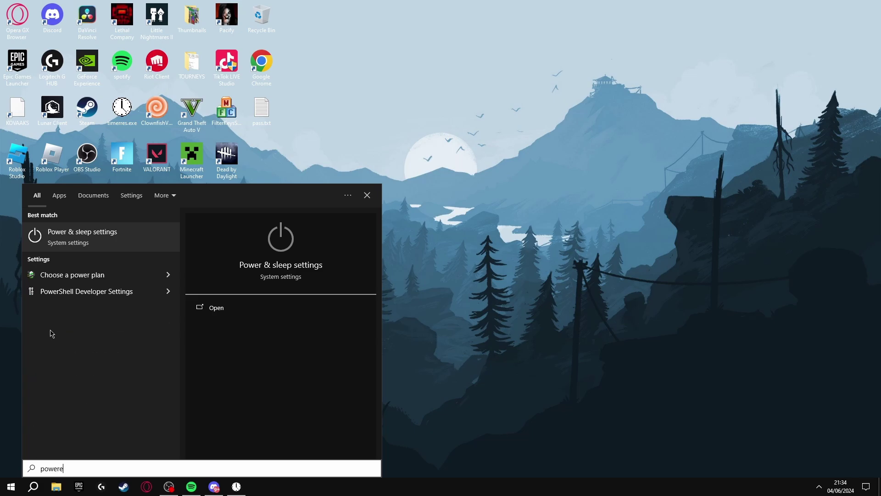
{"action": "left_click", "coordinate": [99, 276]}
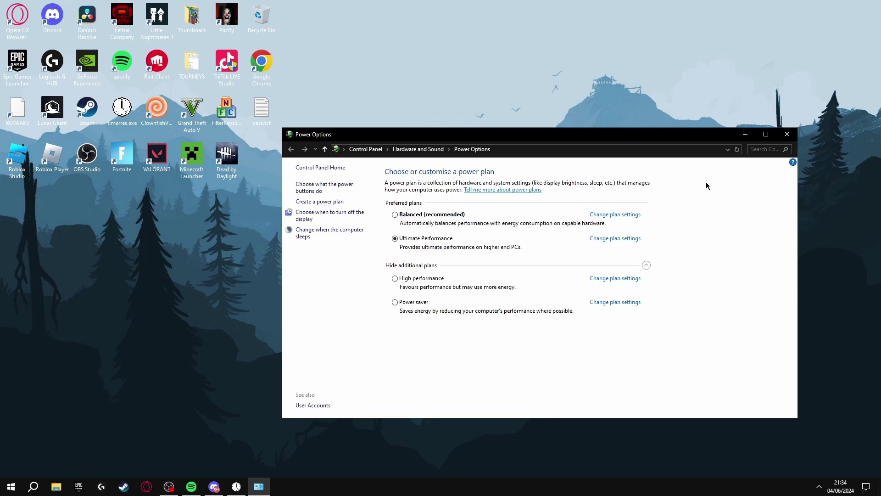
{"action": "left_click", "coordinate": [792, 135]}
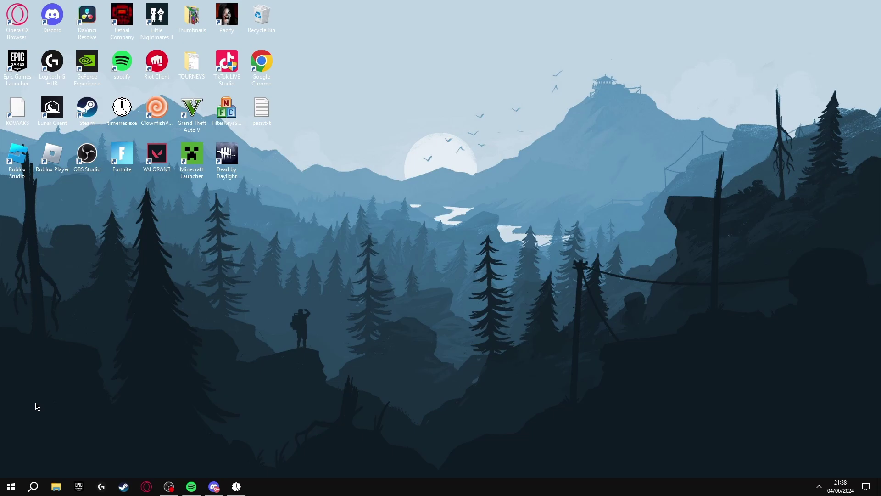
Open advanced system settings' Performance Options and tick 'Animate windows when minimising and maximising'
{"action": "key", "text": "super"}
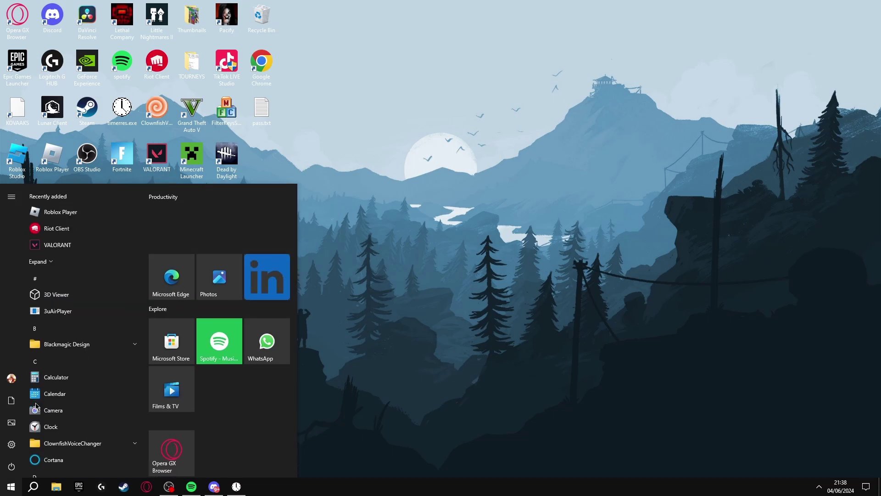
{"action": "type", "text": "advanced sys"}
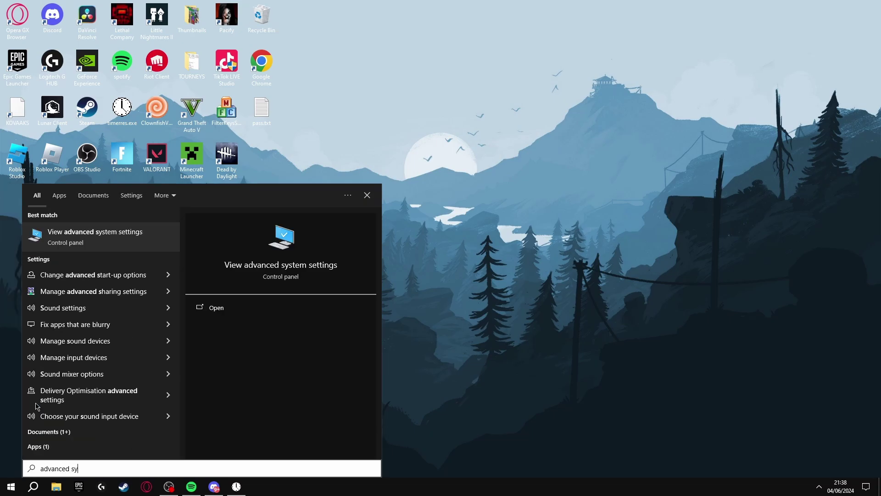
{"action": "left_click", "coordinate": [105, 236]}
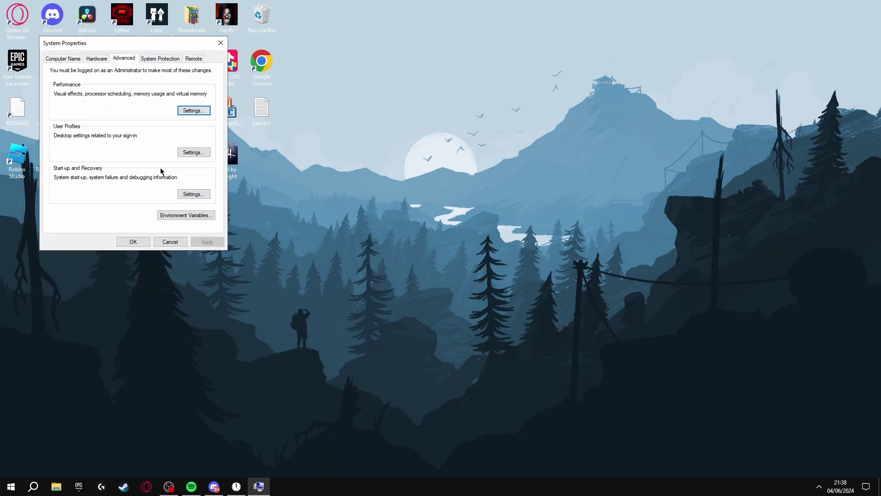
{"action": "left_click", "coordinate": [194, 110]}
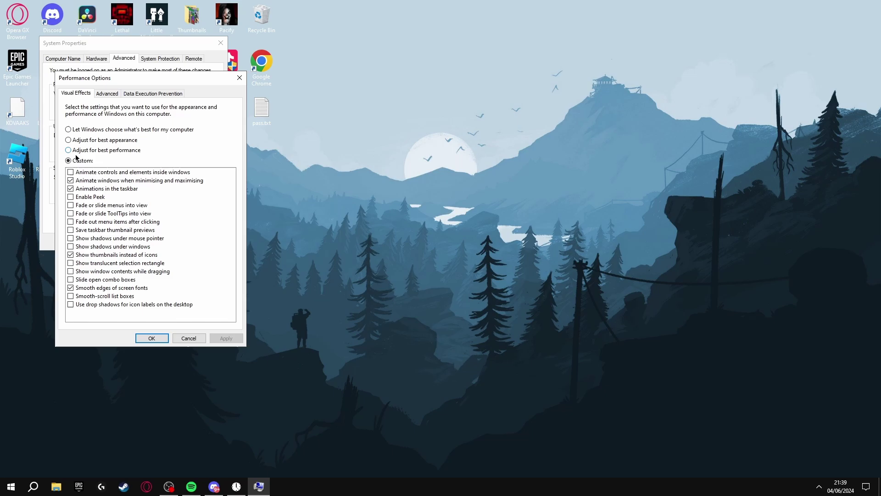
{"action": "left_click", "coordinate": [70, 181]}
Give drive C: a custom 4096 MB initial and maximum paging file, confirming every dialog with OK
{"action": "left_click", "coordinate": [111, 94]}
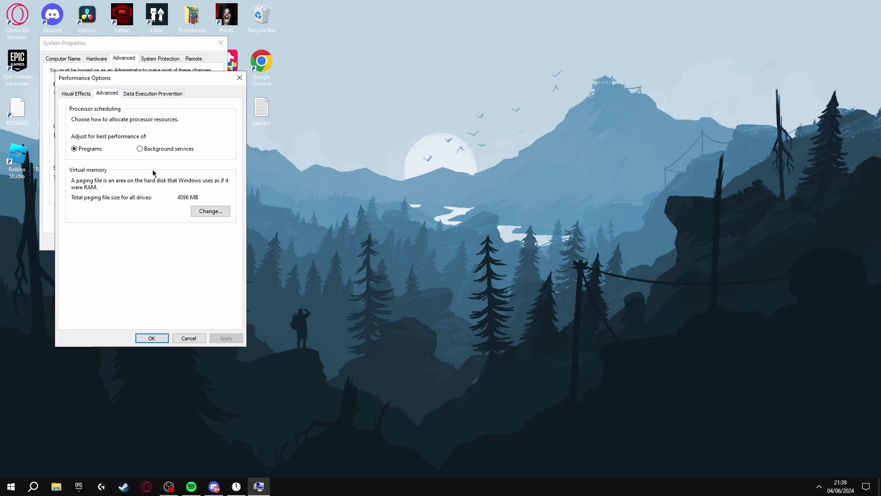
{"action": "left_click", "coordinate": [214, 212]}
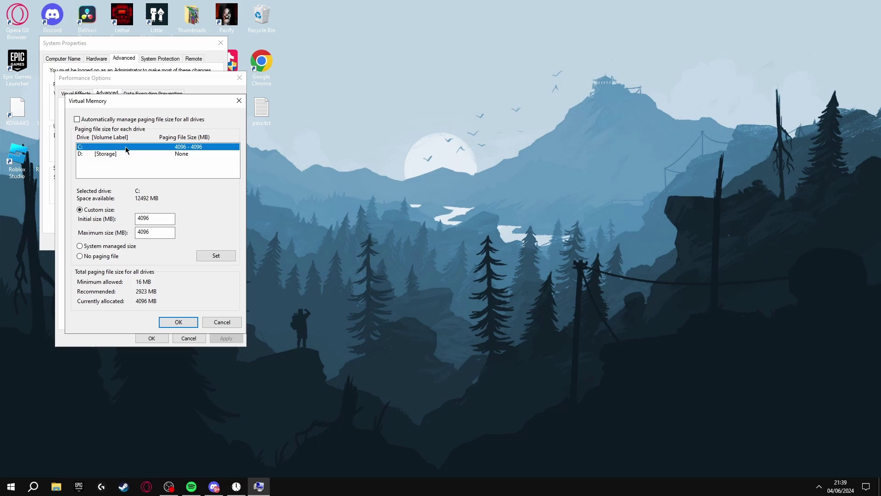
{"action": "double_click", "coordinate": [142, 218]}
{"action": "double_click", "coordinate": [149, 233]}
{"action": "left_click", "coordinate": [215, 257]}
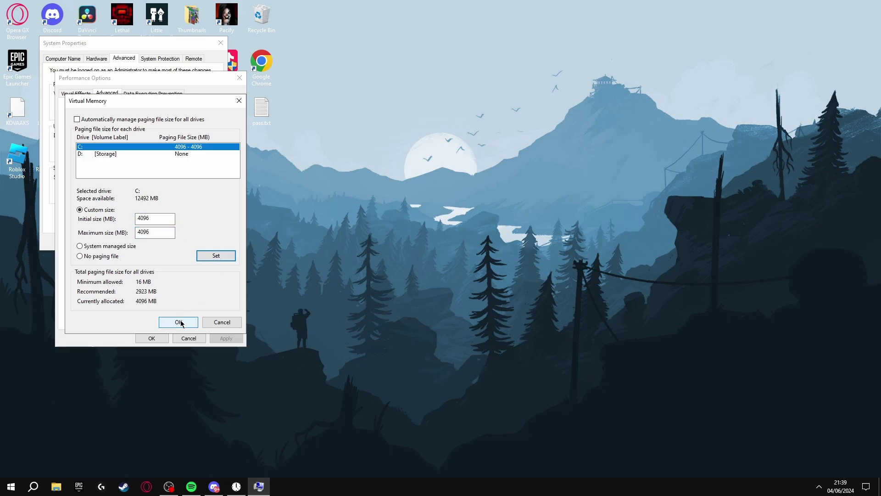
{"action": "left_click", "coordinate": [180, 323]}
{"action": "left_click", "coordinate": [152, 338]}
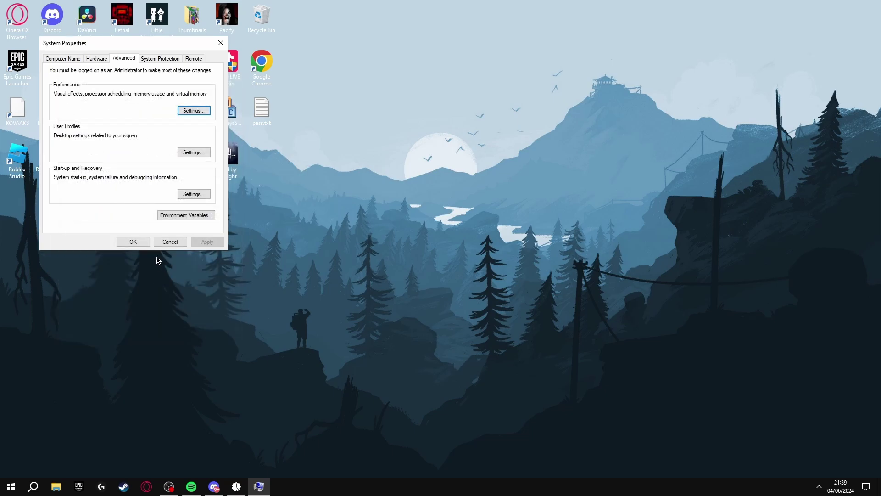
{"action": "left_click", "coordinate": [133, 243]}
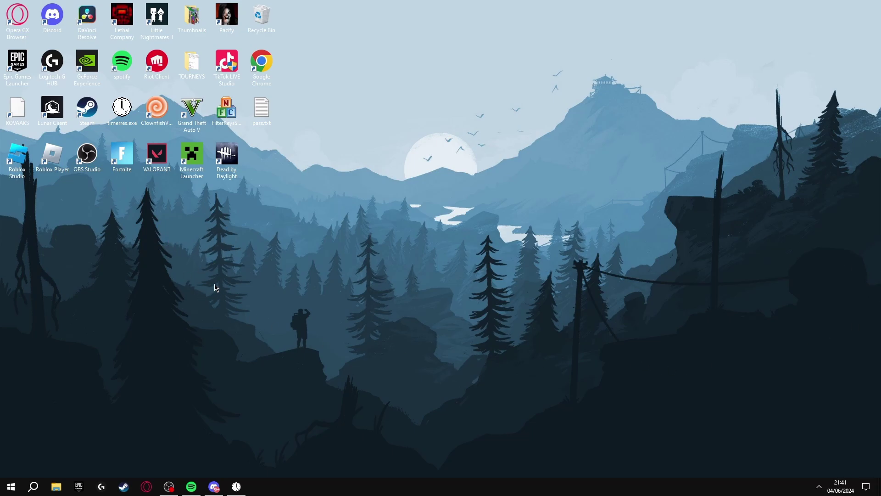
Open the user's %temp% folder from the Run box
{"action": "key", "text": "super+r"}
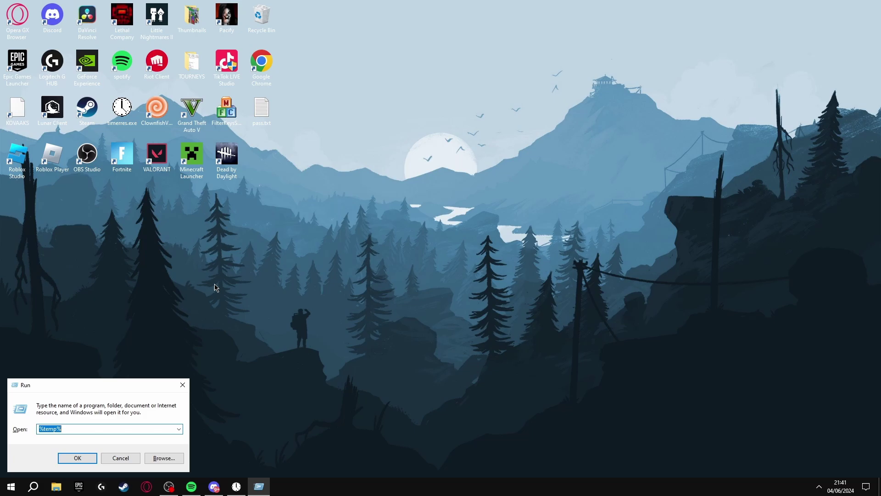
{"action": "left_click", "coordinate": [77, 458]}
{"action": "left_click", "coordinate": [413, 239]}
Delete all Temp items, skipping inaccessible and in-use ones for all, then close the window
{"action": "key", "text": "ctrl+a"}
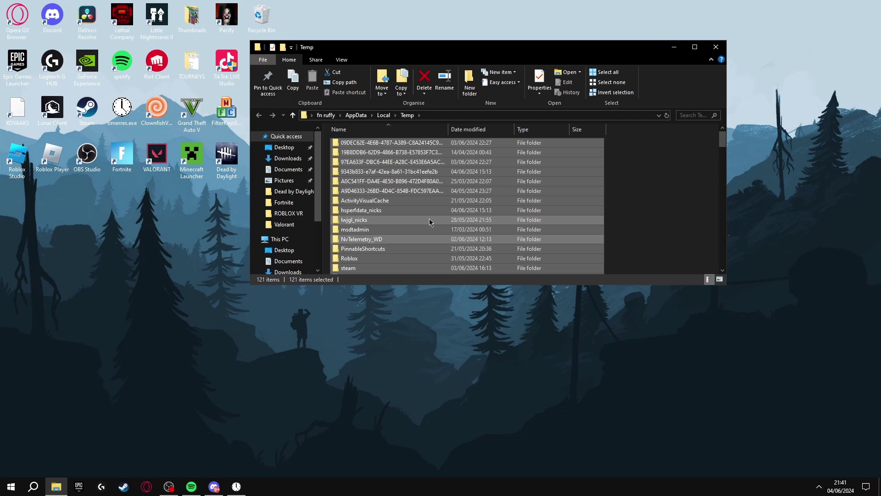
{"action": "key", "text": "Delete"}
{"action": "left_click", "coordinate": [390, 184]}
{"action": "left_click", "coordinate": [470, 200]}
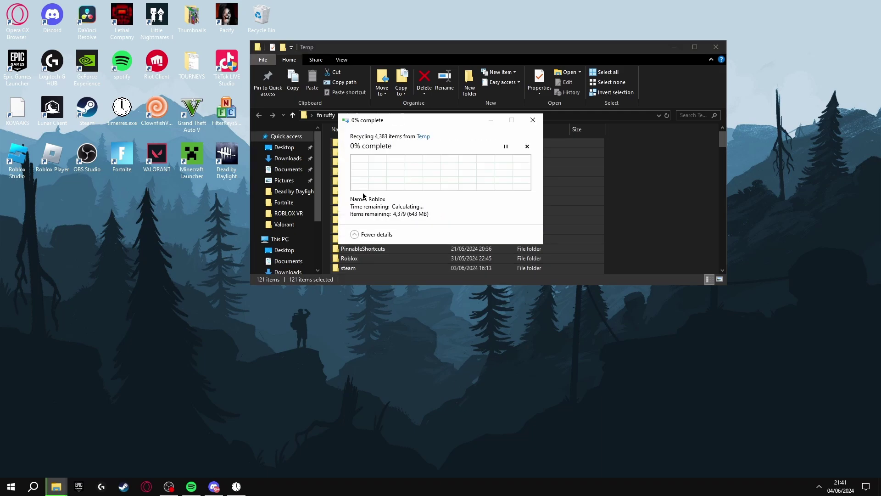
{"action": "left_click", "coordinate": [473, 223]}
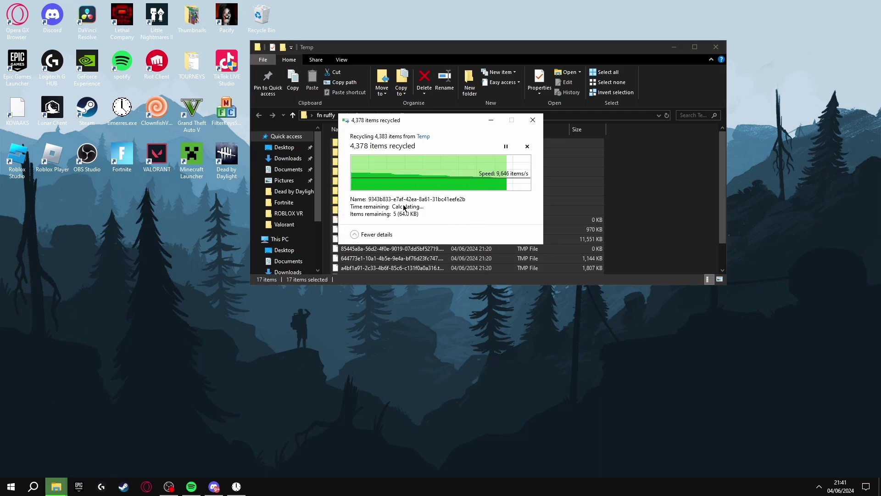
{"action": "left_click", "coordinate": [409, 206]}
{"action": "left_click", "coordinate": [459, 220]}
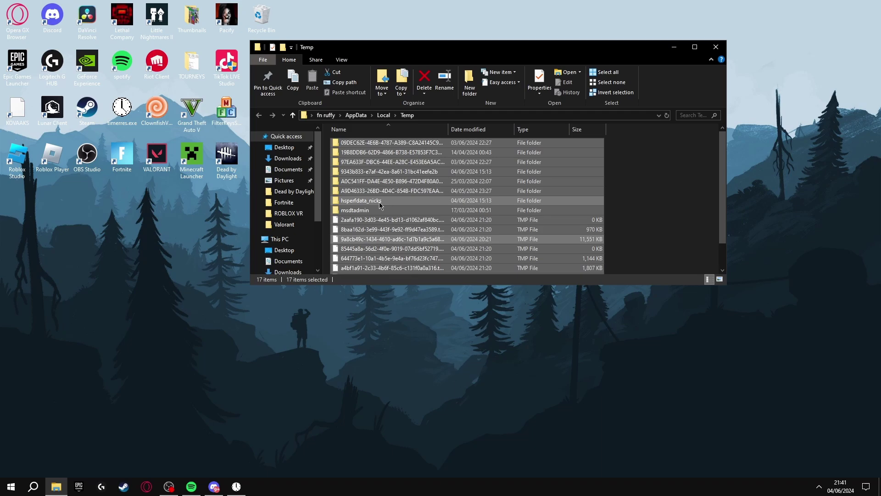
{"action": "left_click", "coordinate": [715, 47]}
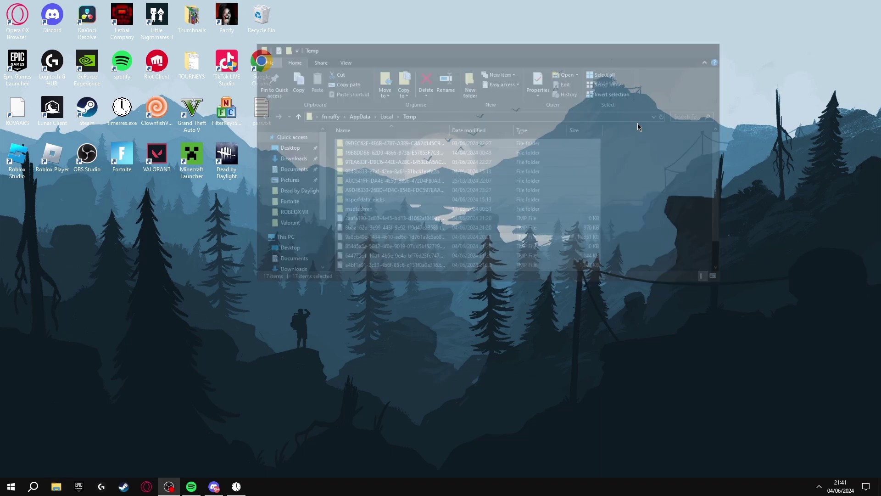
Run 'temp' and delete everything in C:\Windows\Temp, skipping access-denied and in-use items, then close it
{"action": "key", "text": "super+r"}
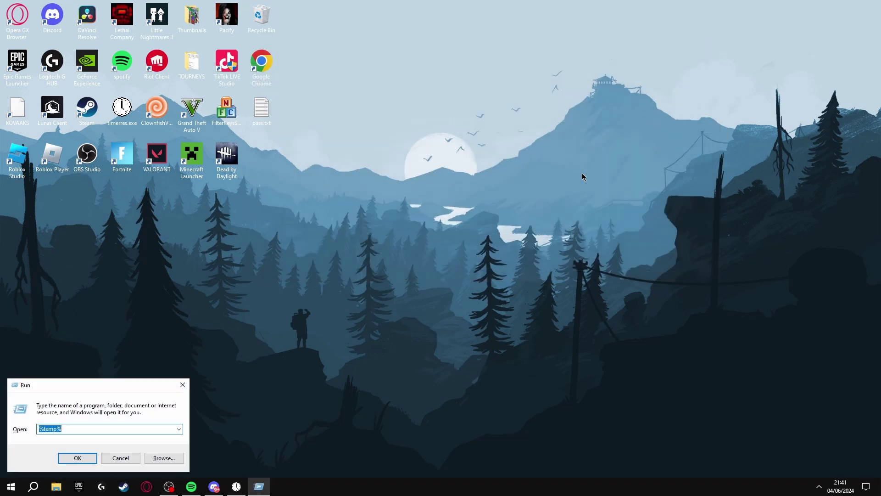
{"action": "type", "text": "temp"}
{"action": "key", "text": "Return"}
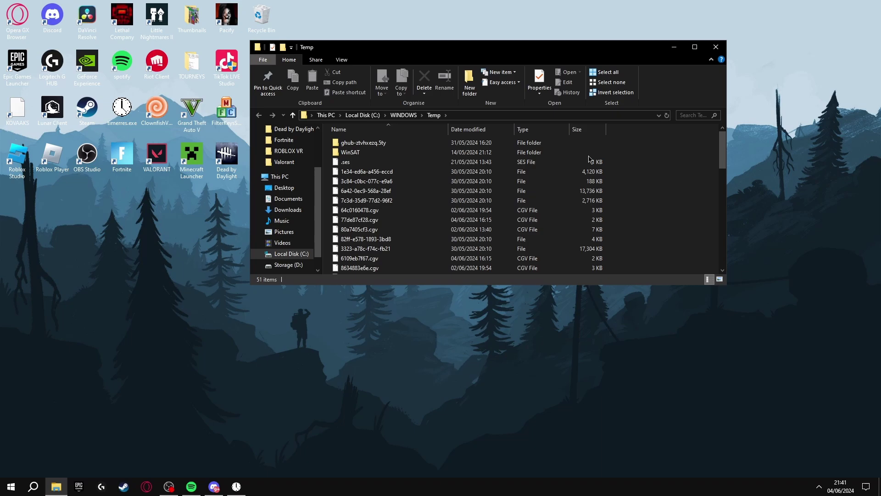
{"action": "key", "text": "ctrl+a"}
{"action": "key", "text": "Delete"}
{"action": "left_click", "coordinate": [455, 201]}
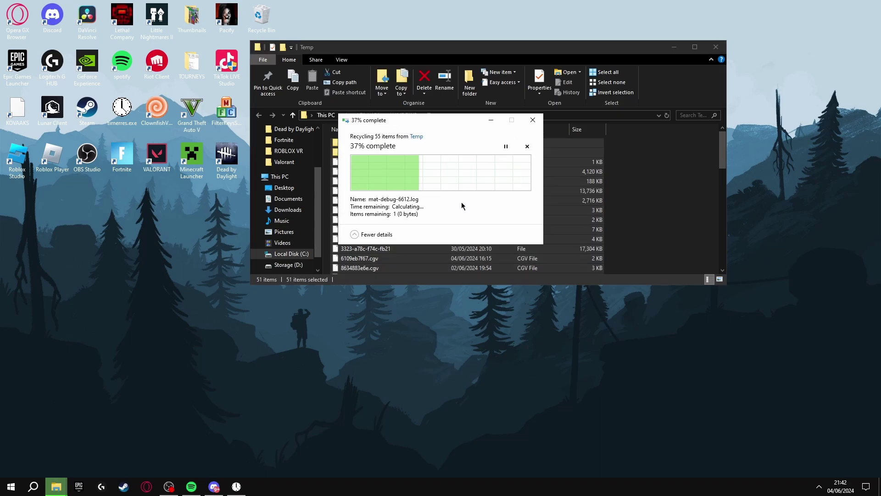
{"action": "left_click", "coordinate": [463, 216]}
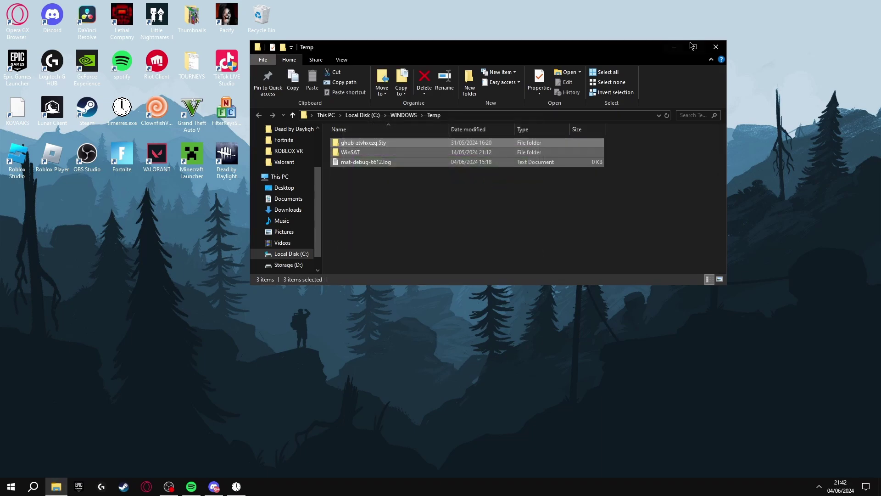
{"action": "left_click", "coordinate": [715, 46]}
{"action": "key", "text": "super+r"}
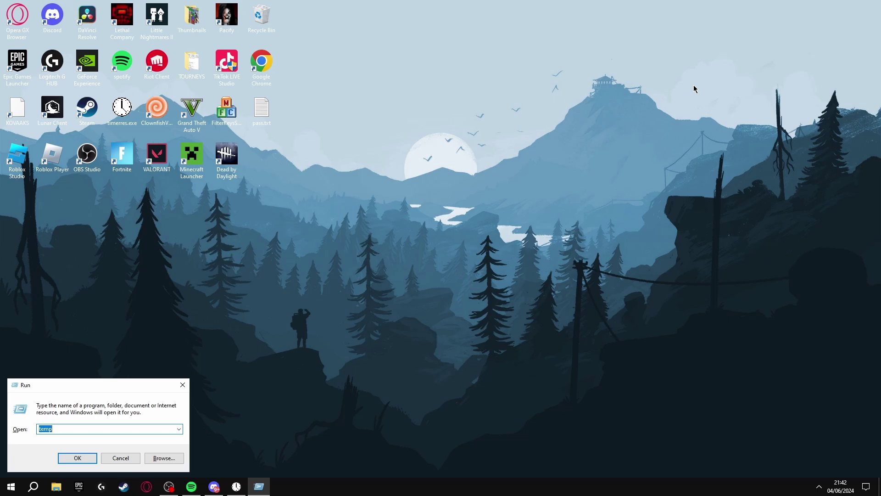
Delete all files in the Prefetch folder, skipping any in-use files
{"action": "type", "text": "prefetch"}
{"action": "key", "text": "Return"}
{"action": "left_click", "coordinate": [451, 255]}
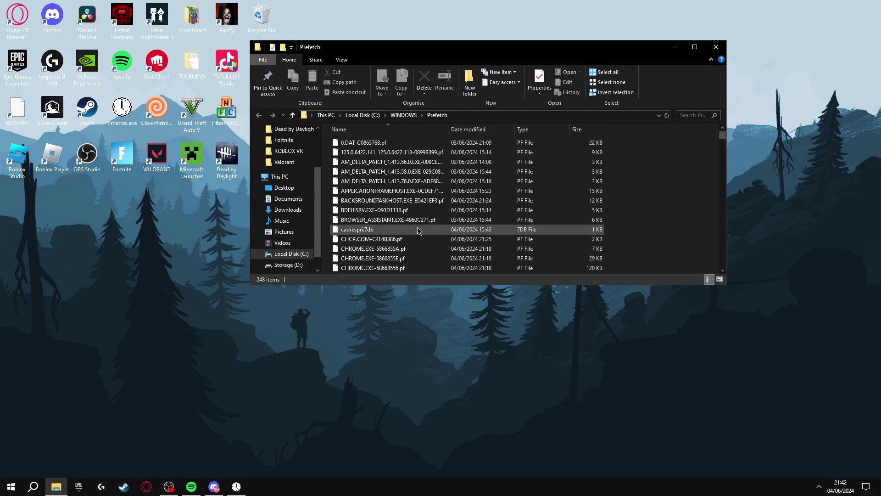
{"action": "left_click", "coordinate": [418, 225]}
{"action": "key", "text": "ctrl+a"}
{"action": "key", "text": "Delete"}
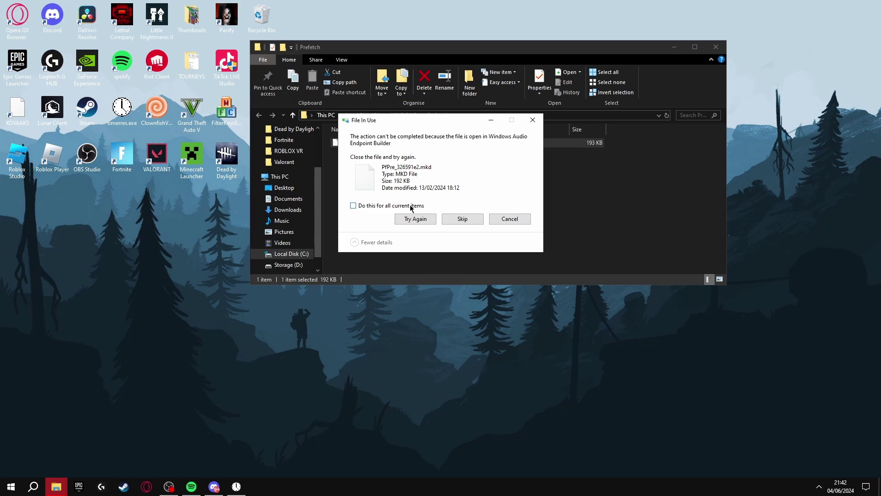
{"action": "left_click", "coordinate": [353, 205]}
{"action": "left_click", "coordinate": [463, 219]}
{"action": "left_click", "coordinate": [715, 47]}
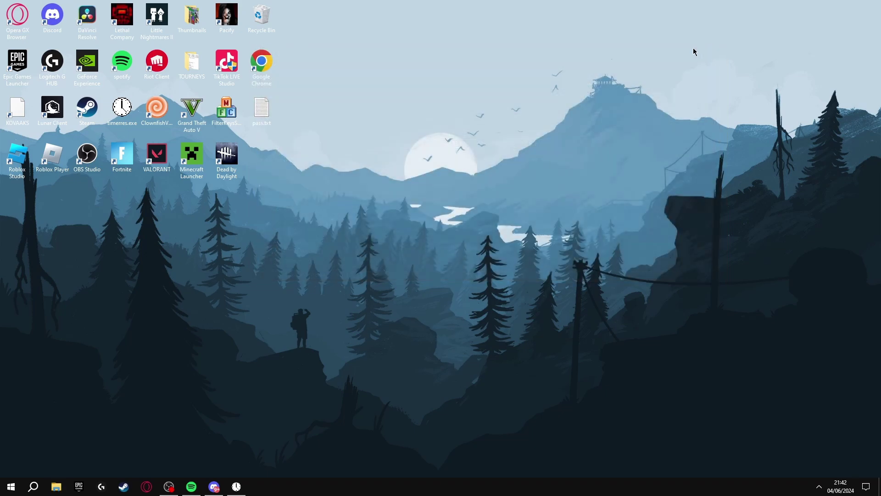
Permanently delete everything in the Recycle Bin and close it
{"action": "double_click", "coordinate": [257, 24]}
{"action": "left_click", "coordinate": [425, 191]}
{"action": "key", "text": "ctrl+a"}
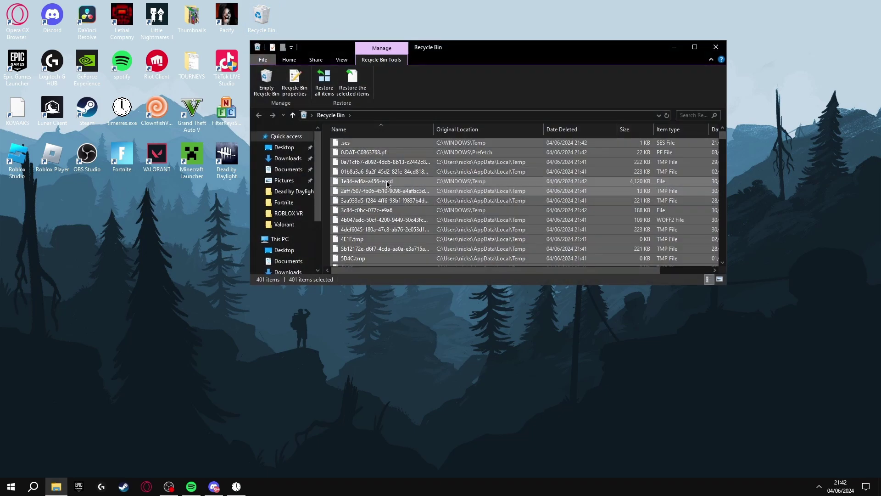
{"action": "key", "text": "Delete"}
{"action": "left_click", "coordinate": [476, 250]}
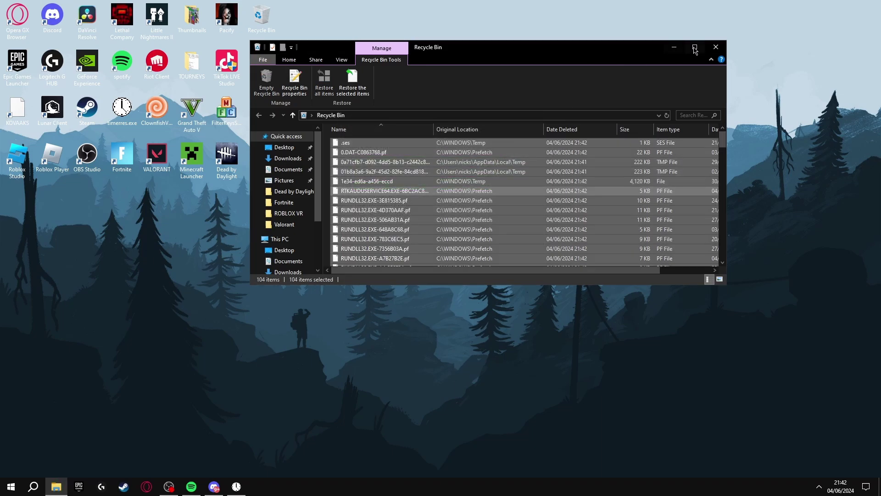
{"action": "left_click", "coordinate": [713, 52]}
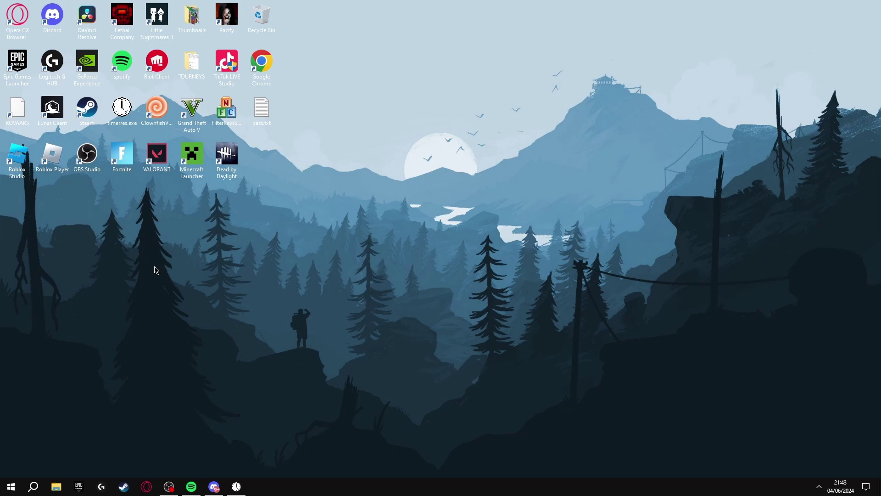
Open the Ethernet connection's properties via Control Panel's Network and Sharing Centre
{"action": "left_click", "coordinate": [33, 484]}
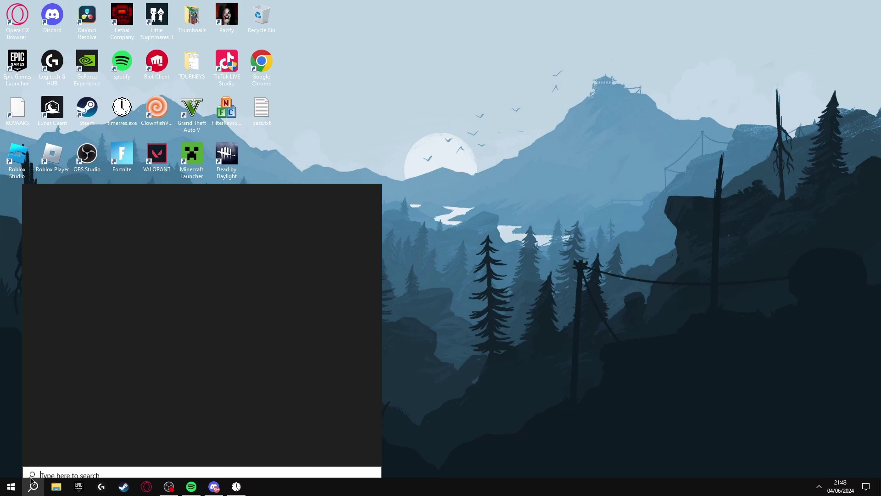
{"action": "type", "text": "cont"}
{"action": "key", "text": "Return"}
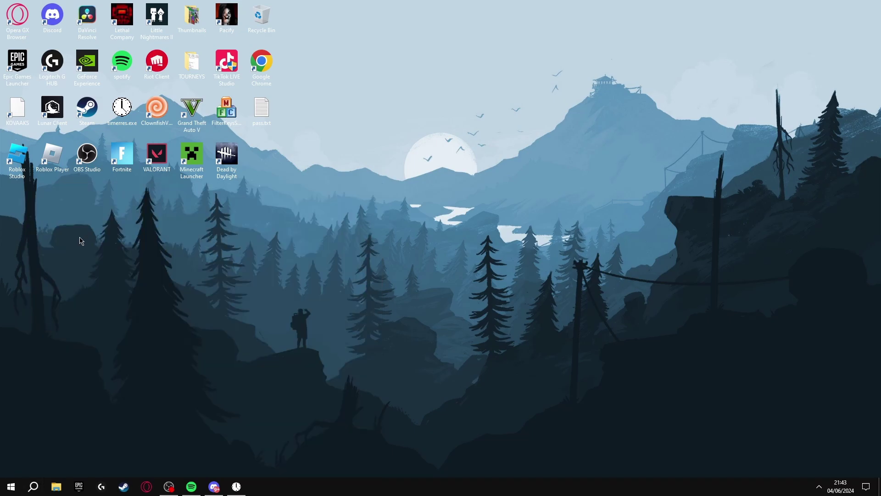
{"action": "left_click", "coordinate": [424, 232]}
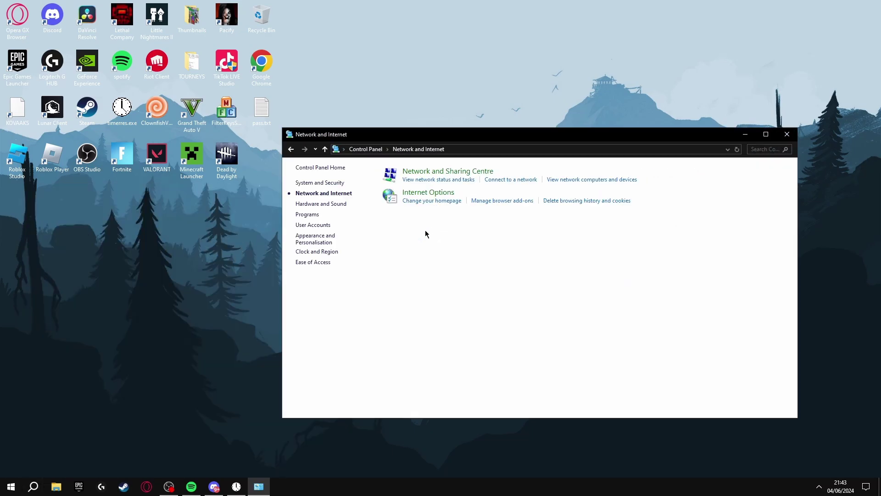
{"action": "left_click", "coordinate": [422, 172]}
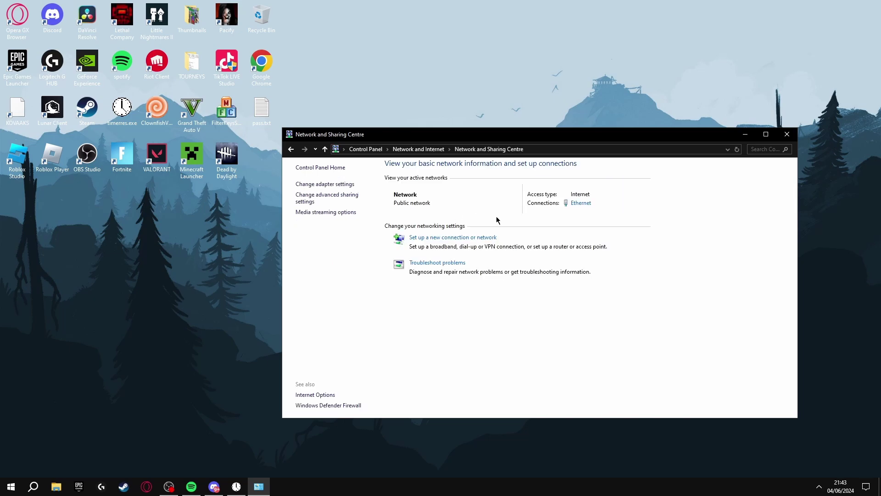
{"action": "left_click", "coordinate": [582, 205]}
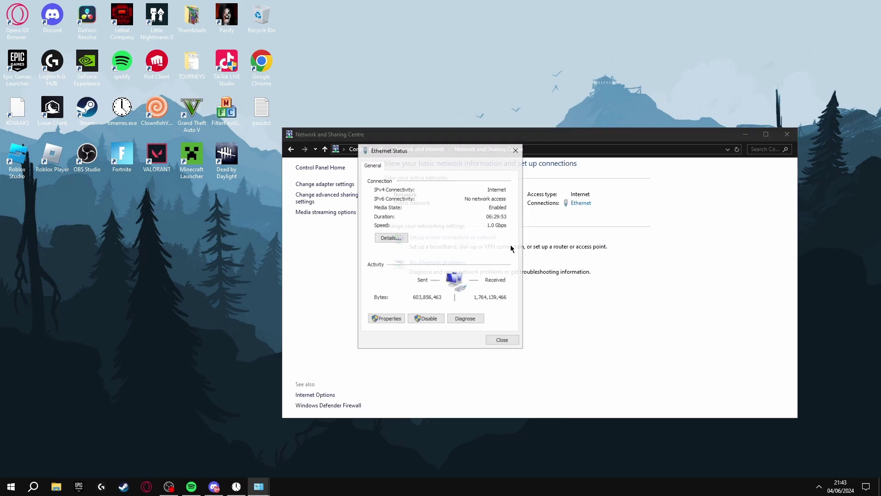
{"action": "left_click", "coordinate": [391, 317]}
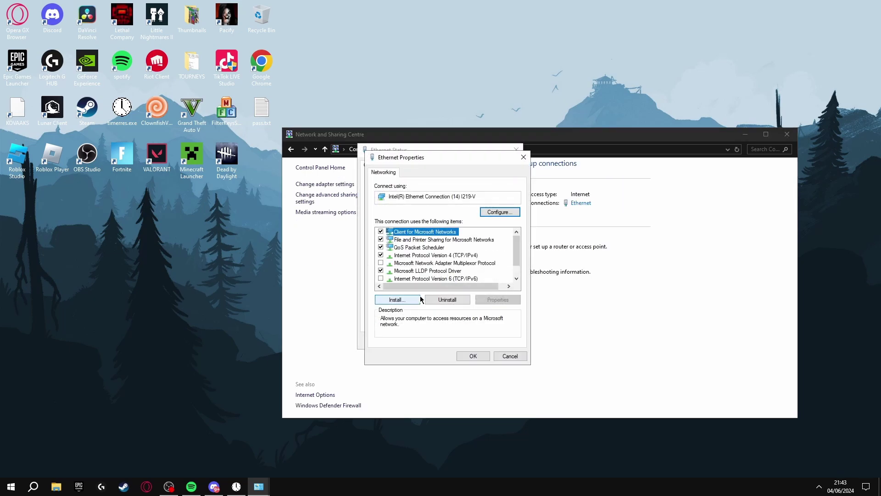
Set the IPv4 DNS servers to 8.8.8.8 and 8.8.4.4, then close the network windows
{"action": "left_click", "coordinate": [427, 256]}
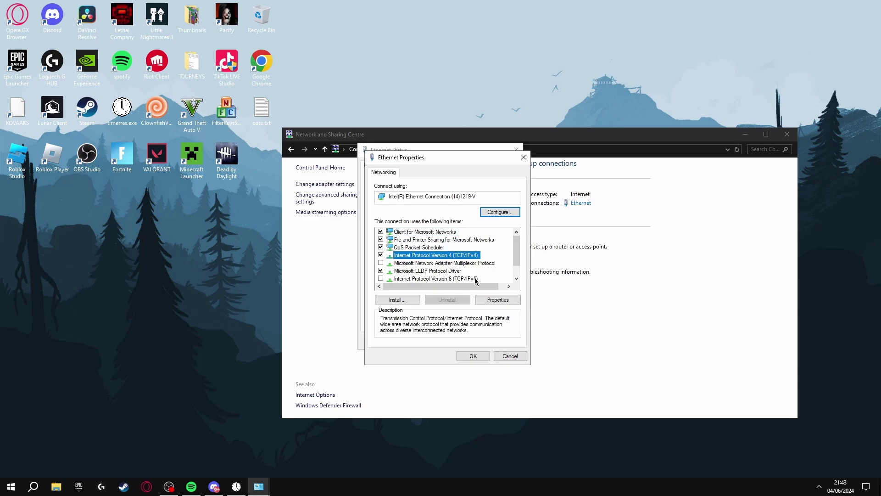
{"action": "left_click", "coordinate": [498, 300]}
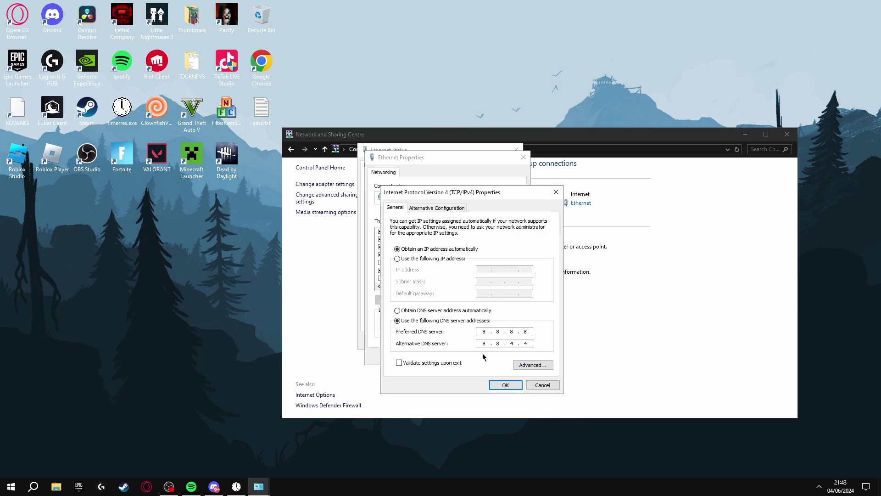
{"action": "type", "text": "8"}
{"action": "key", "text": "BackSpace"}
{"action": "left_click", "coordinate": [503, 386]}
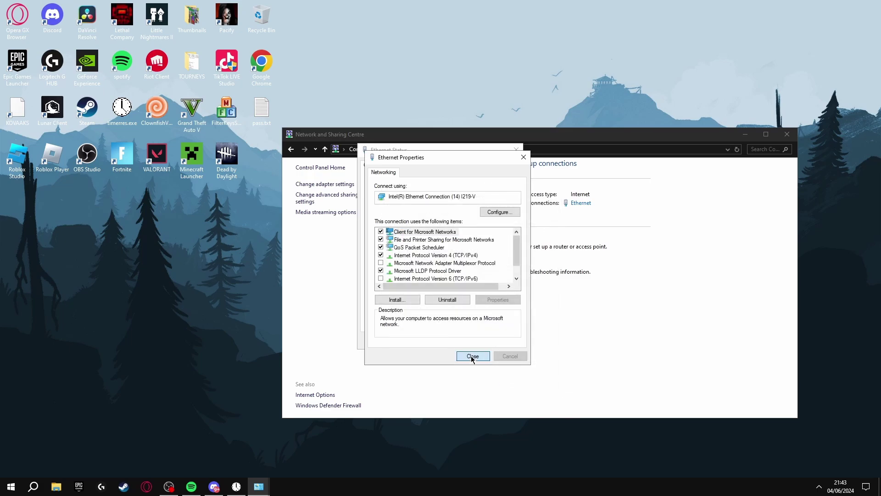
{"action": "left_click", "coordinate": [471, 356]}
{"action": "left_click", "coordinate": [510, 340]}
{"action": "left_click", "coordinate": [787, 134]}
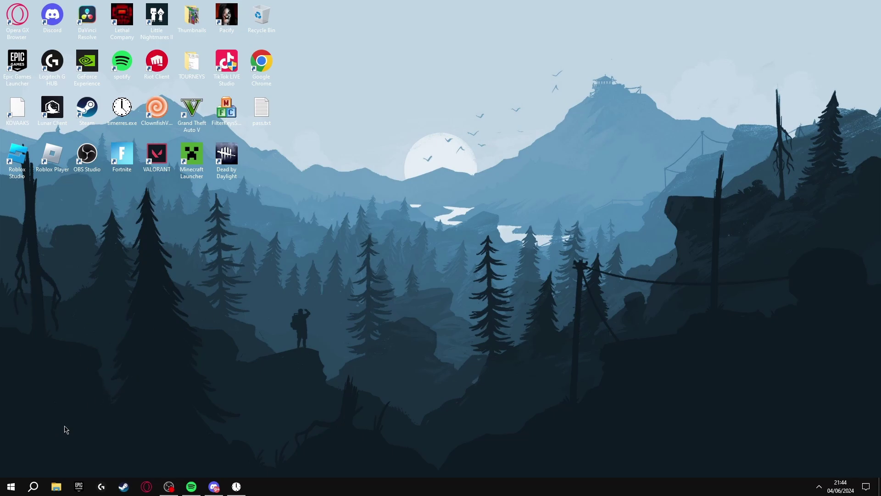
Open the Ethernet adapter's configuration from Control Panel's Network and Sharing Centre
{"action": "left_click", "coordinate": [34, 488]}
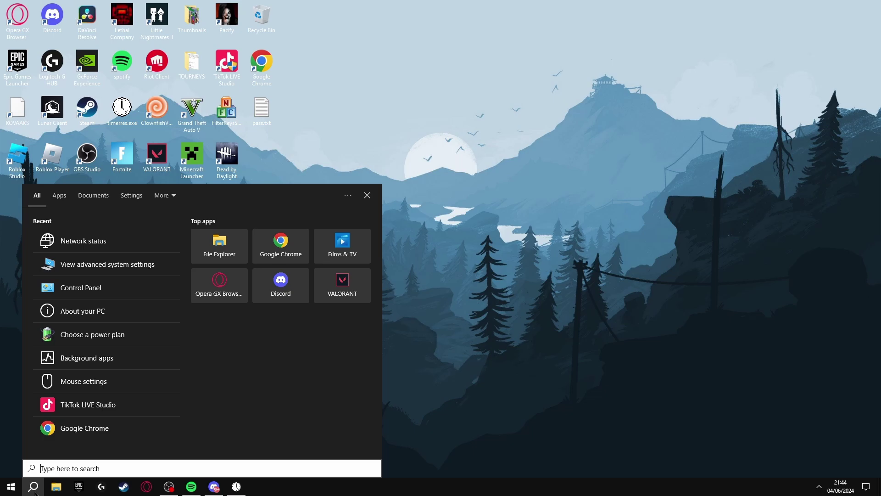
{"action": "type", "text": "control"}
{"action": "left_click", "coordinate": [43, 236]}
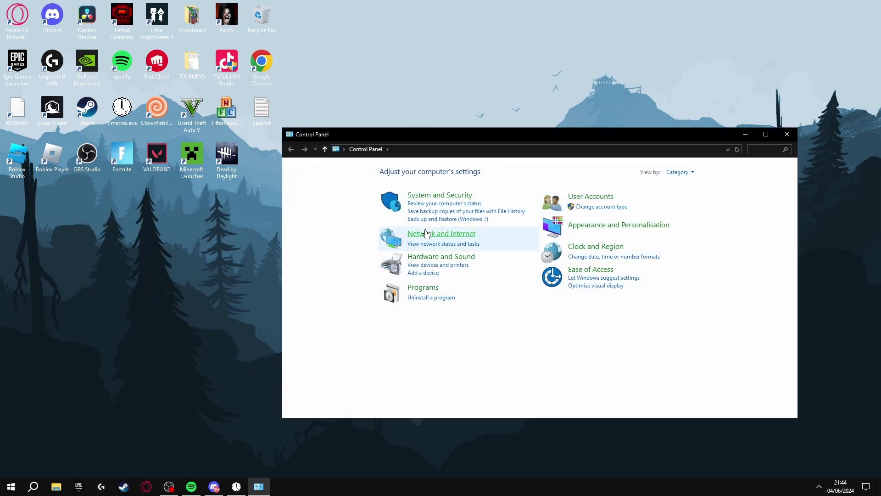
{"action": "left_click", "coordinate": [426, 234]}
{"action": "left_click", "coordinate": [426, 181]}
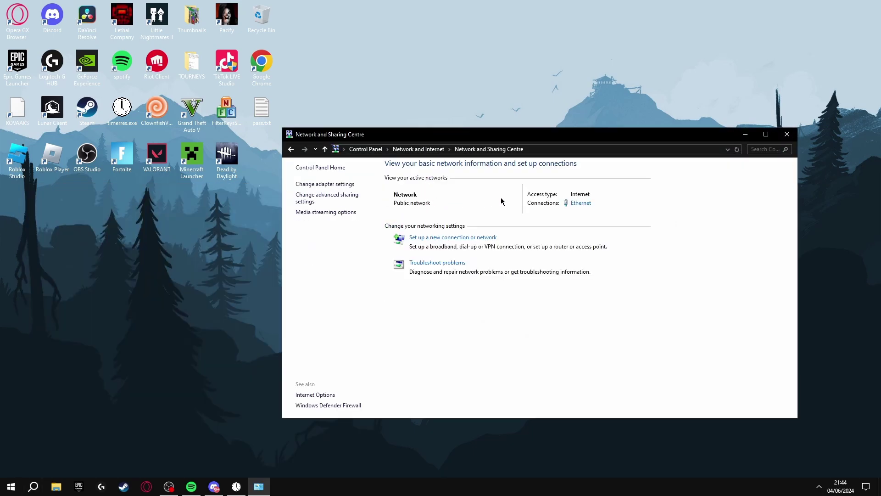
{"action": "left_click", "coordinate": [580, 203]}
{"action": "left_click", "coordinate": [386, 318]}
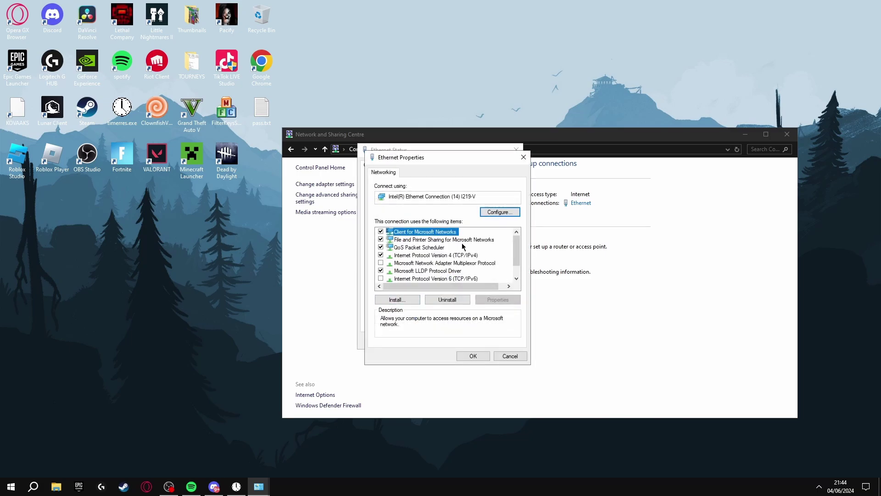
{"action": "left_click", "coordinate": [498, 212]}
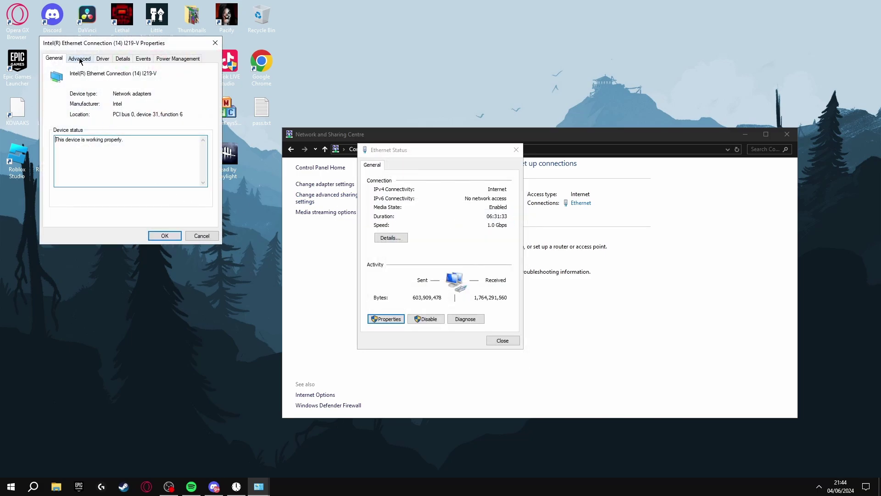
Set the adapter's Energy Efficient Ethernet property to Off
{"action": "left_click", "coordinate": [80, 59]}
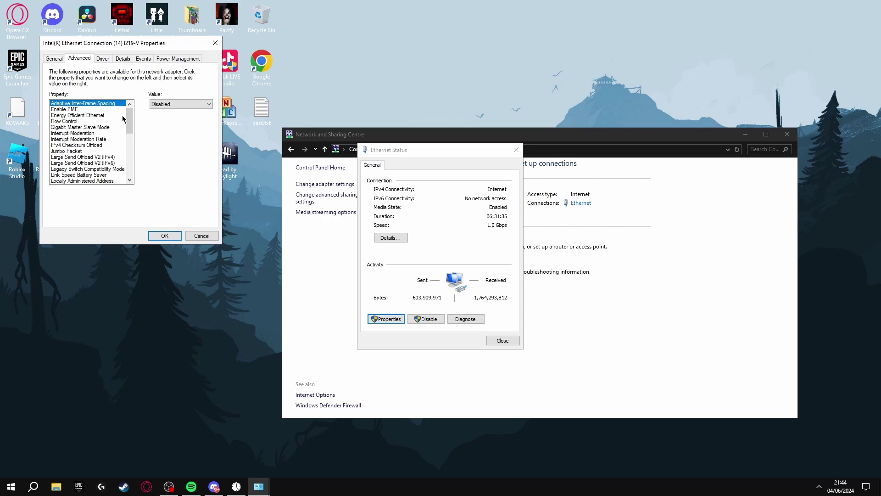
{"action": "scroll", "coordinate": [133, 118], "scroll_direction": "down", "scroll_amount": 4}
{"action": "scroll", "coordinate": [133, 118], "scroll_direction": "up", "scroll_amount": 4}
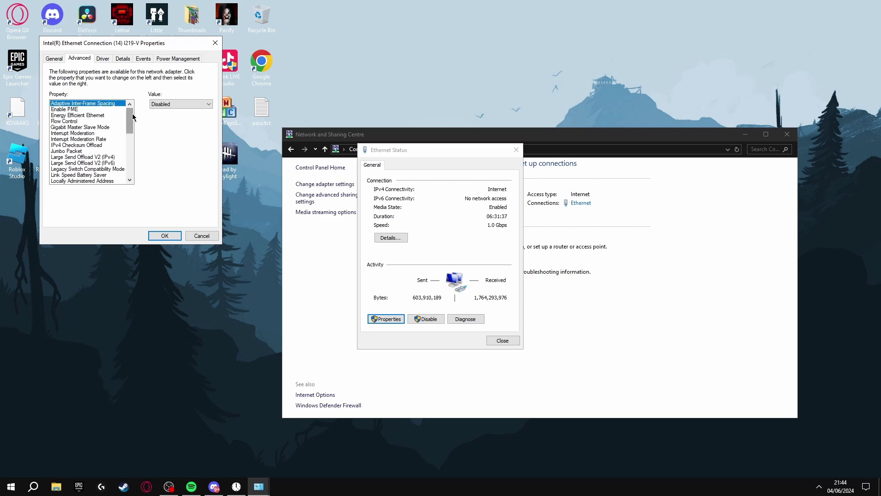
{"action": "left_click", "coordinate": [83, 116]}
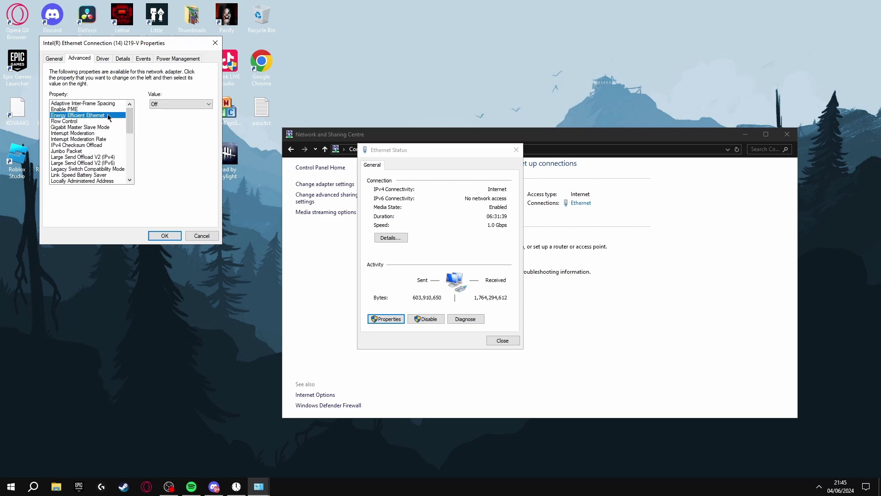
{"action": "left_click", "coordinate": [165, 105]}
{"action": "left_click", "coordinate": [161, 112]}
Set Wake on Magic Packet, Wake on Link Settings and Wake on Pattern Match to Disabled
{"action": "left_click_drag", "start_coordinate": [131, 120], "coordinate": [110, 170]}
{"action": "left_click", "coordinate": [74, 169]}
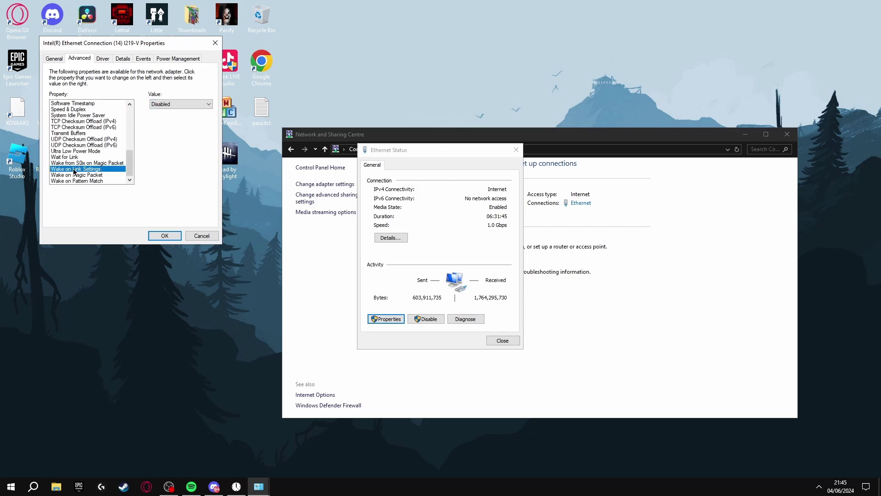
{"action": "left_click", "coordinate": [77, 176]}
{"action": "left_click", "coordinate": [173, 104]}
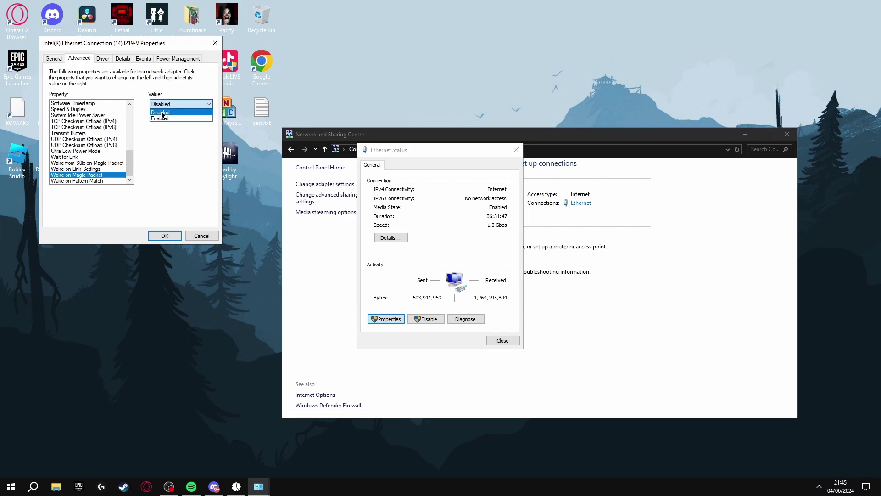
{"action": "left_click", "coordinate": [166, 111]}
{"action": "left_click", "coordinate": [87, 169]}
{"action": "left_click", "coordinate": [175, 102]}
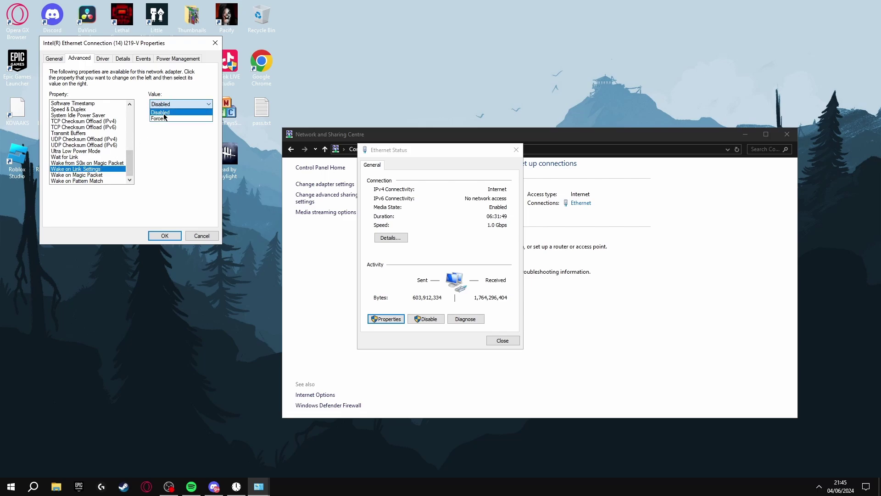
{"action": "left_click", "coordinate": [166, 112]}
{"action": "left_click", "coordinate": [89, 180]}
{"action": "left_click", "coordinate": [167, 103]}
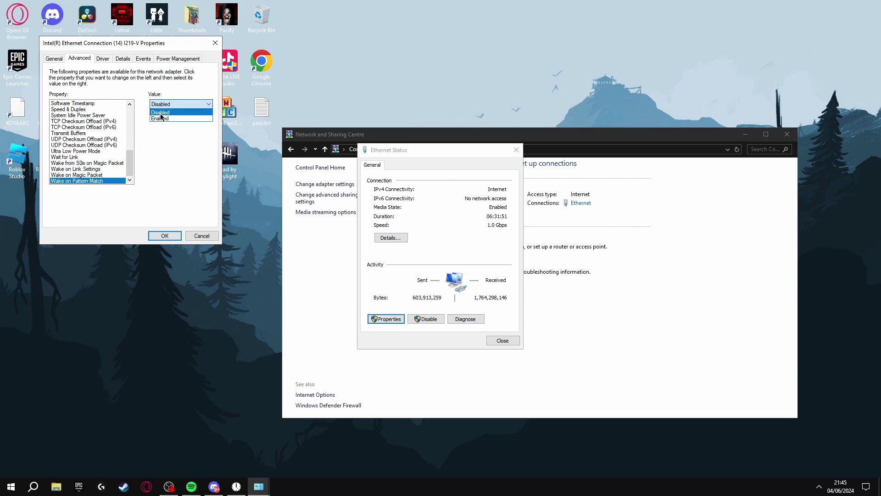
{"action": "left_click", "coordinate": [166, 112]}
Recheck Energy Efficient Ethernet is Off, review Power Management, and apply the adapter settings
{"action": "left_click_drag", "start_coordinate": [129, 163], "coordinate": [112, 120]}
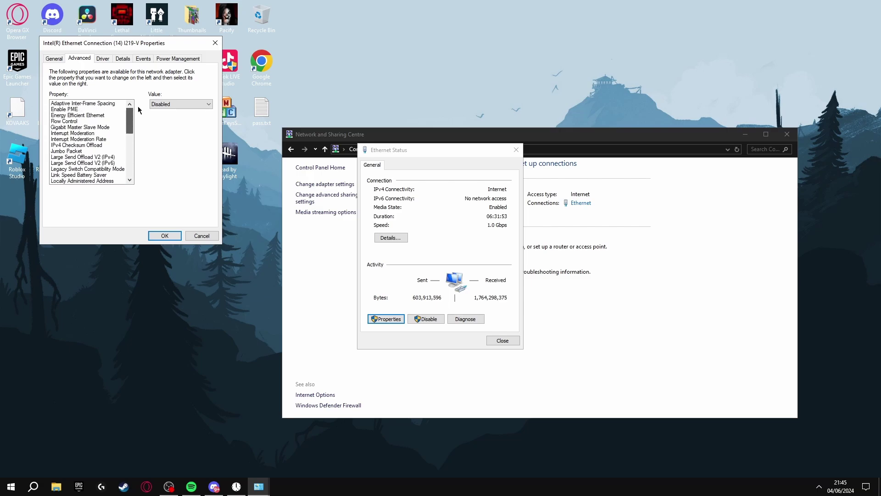
{"action": "left_click", "coordinate": [93, 116]}
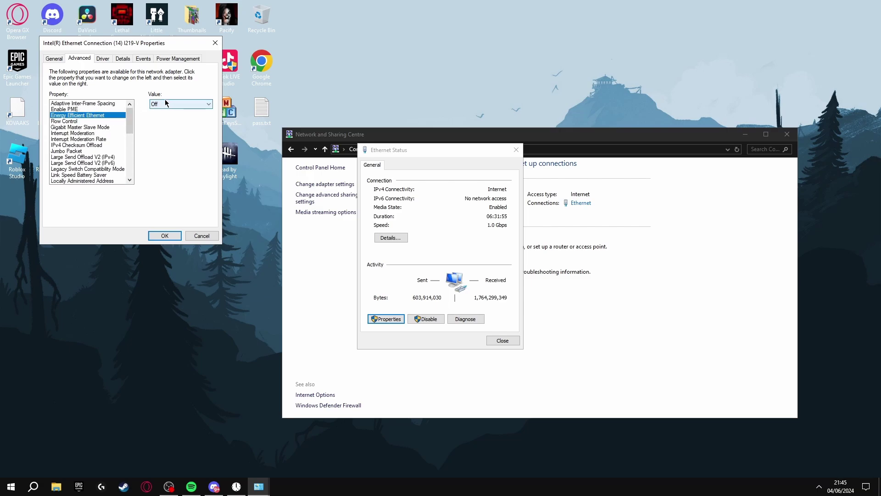
{"action": "left_click", "coordinate": [173, 59]}
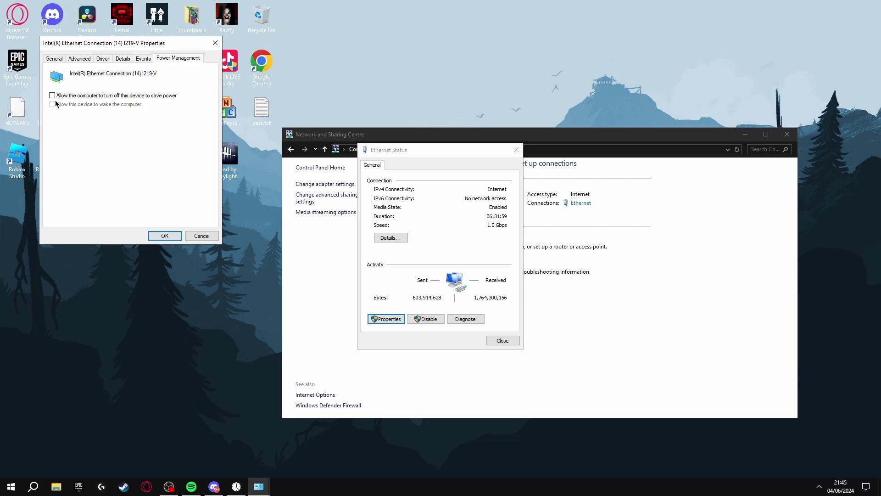
{"action": "left_click", "coordinate": [164, 235]}
{"action": "left_click", "coordinate": [503, 341]}
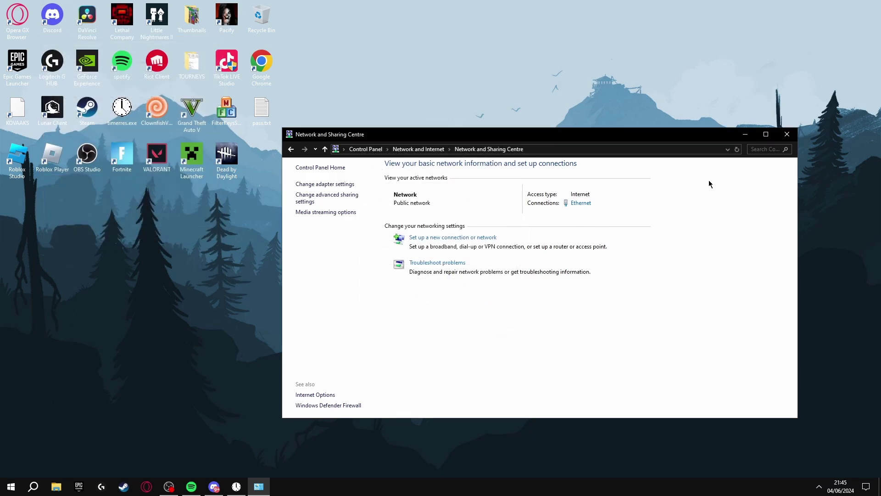
Close the Network and Sharing Centre window
{"action": "left_click", "coordinate": [788, 135]}
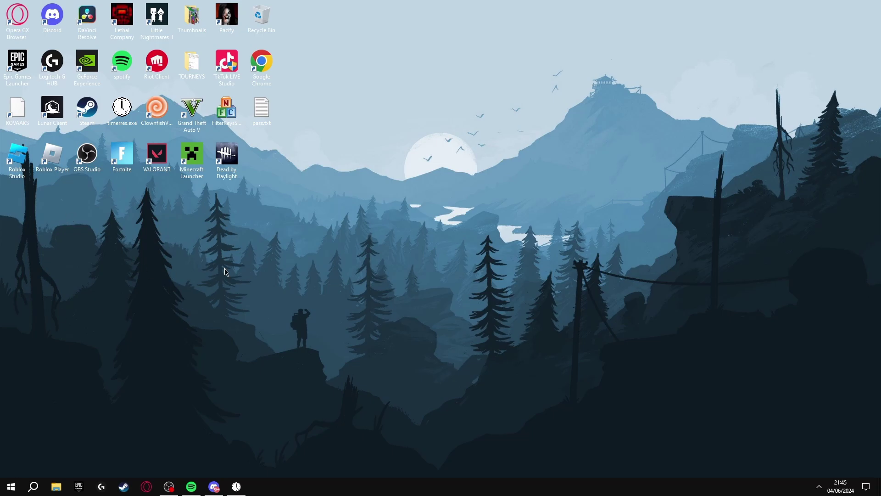